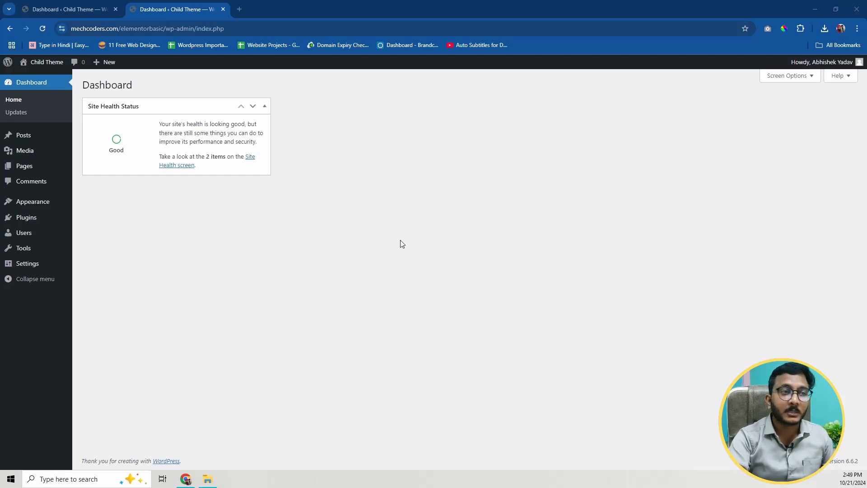
Step: Search the WordPress plugin directory for "file", and install and activate the File Manager plugin
{"action": "left_click", "coordinate": [21, 220]}
{"action": "left_click", "coordinate": [147, 89]}
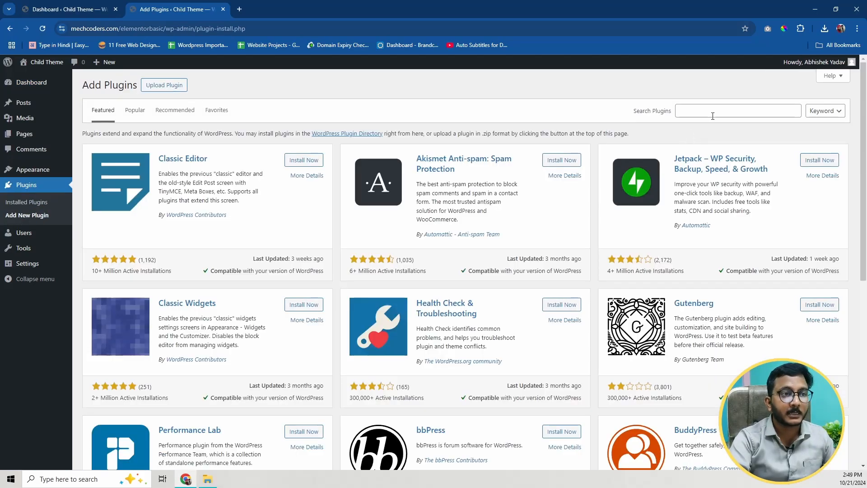
{"action": "left_click", "coordinate": [713, 113]}
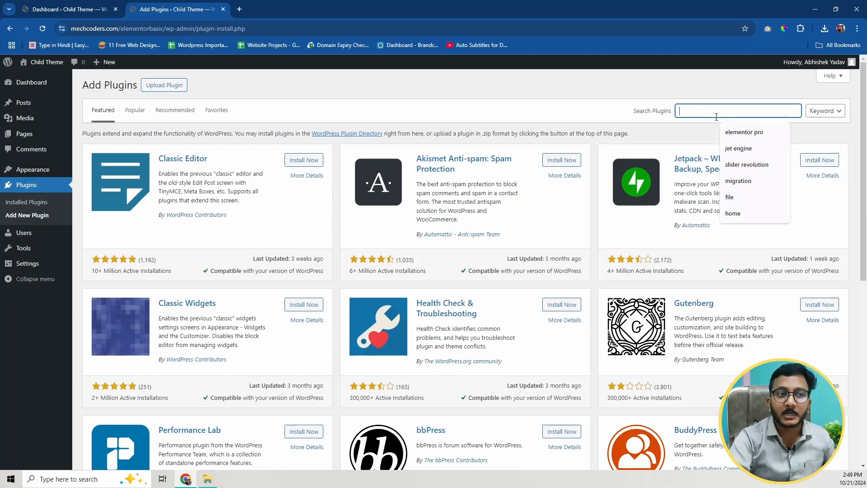
{"action": "type", "text": "file"}
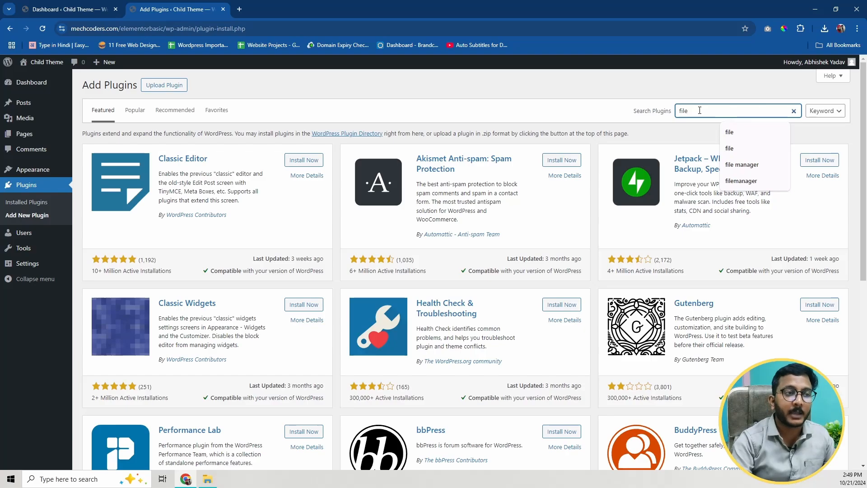
{"action": "key", "text": "Return"}
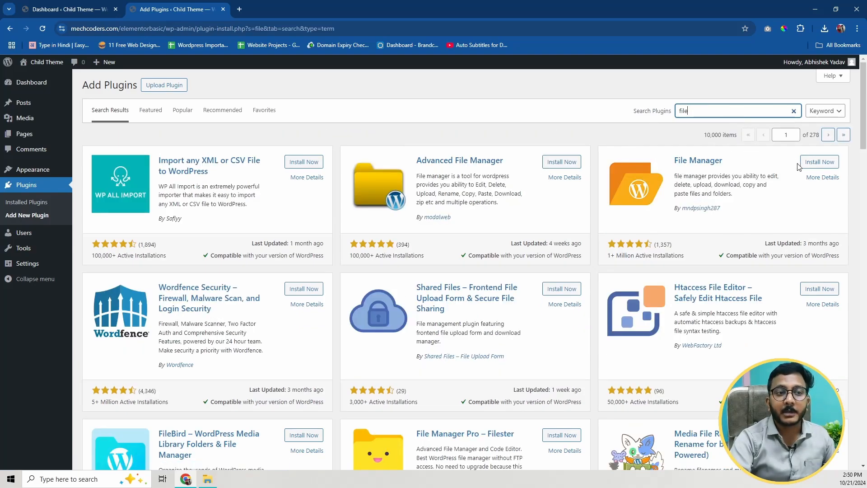
{"action": "left_click", "coordinate": [824, 166]}
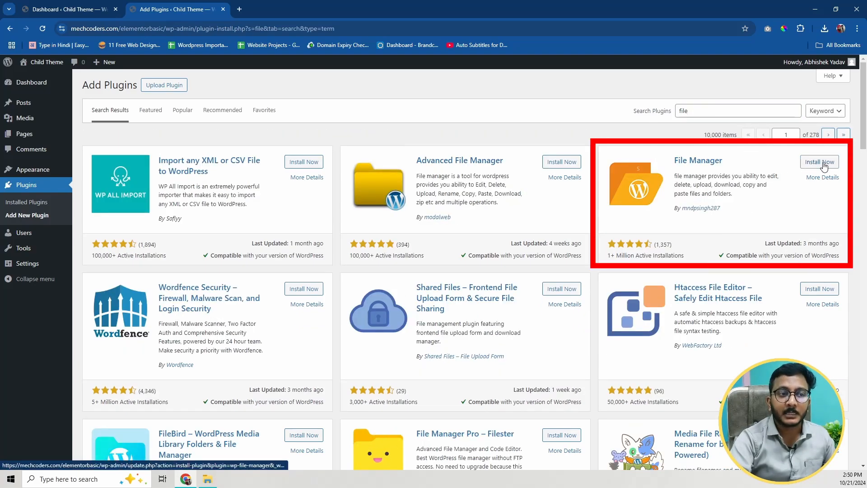
{"action": "left_click", "coordinate": [824, 167]}
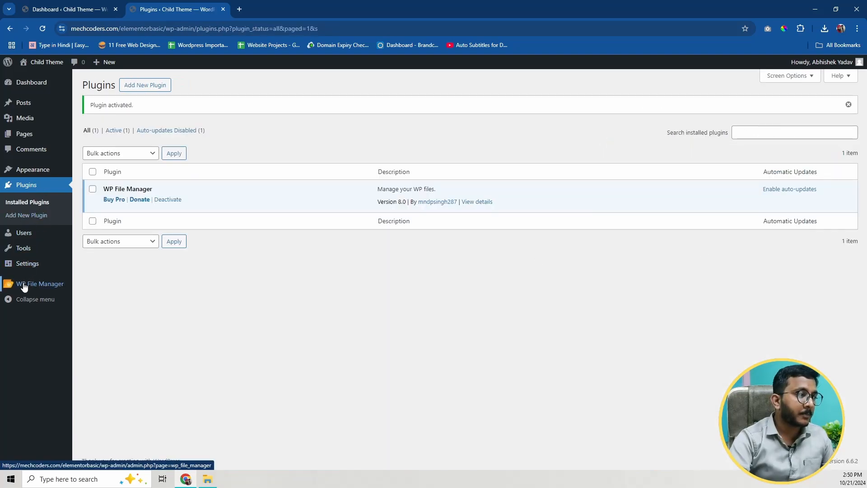
Step: Open WP File Manager and look through the site's root folder listing
{"action": "mouse_move", "coordinate": [23, 284]}
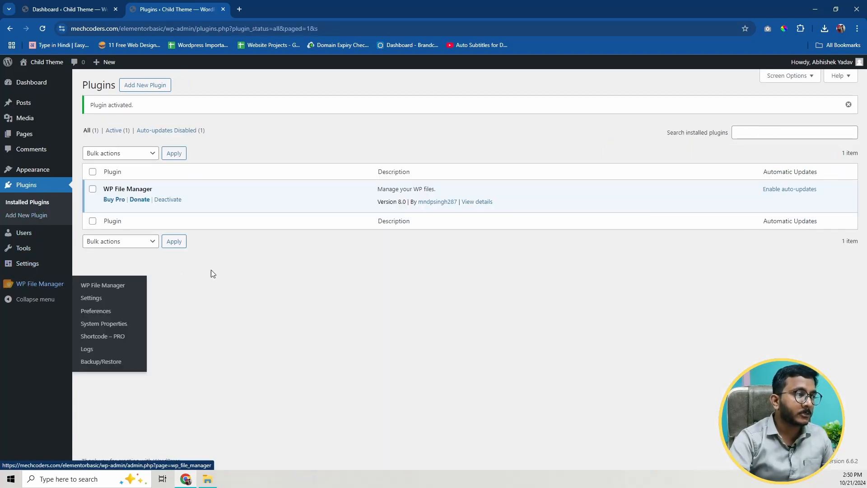
{"action": "left_click", "coordinate": [90, 285]}
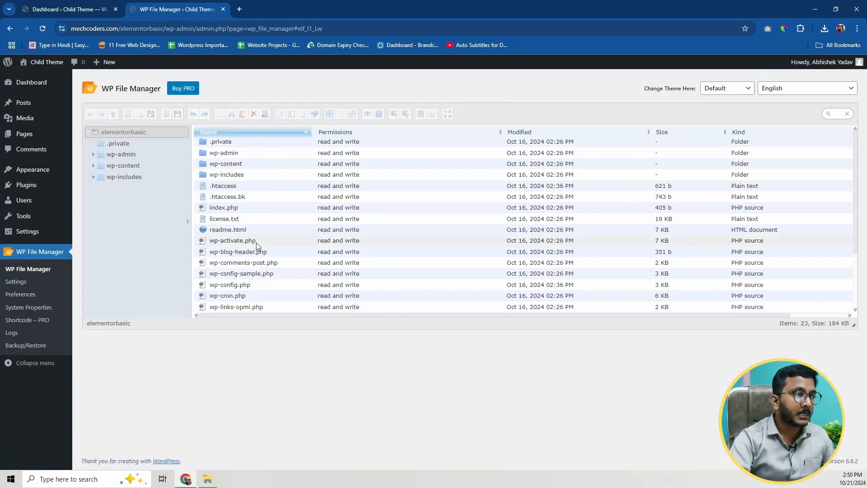
{"action": "scroll", "coordinate": [249, 249], "scroll_direction": "down", "scroll_amount": 2}
{"action": "scroll", "coordinate": [240, 258], "scroll_direction": "up", "scroll_amount": 2}
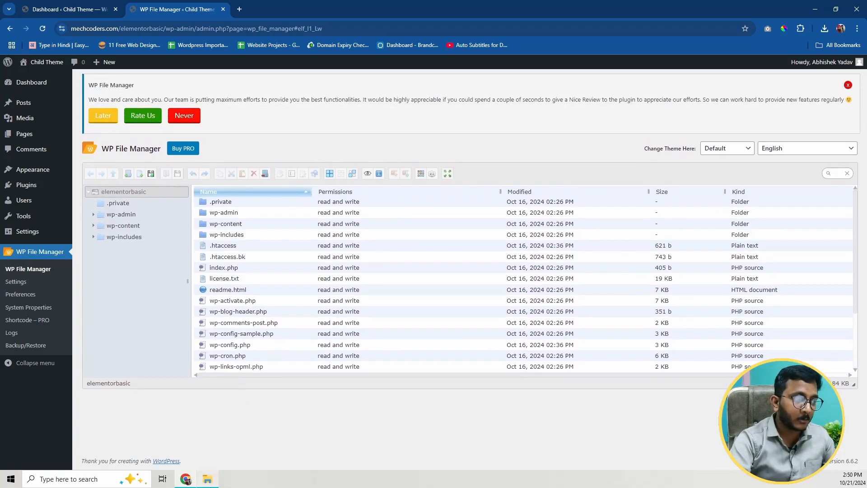
Step: Switch to File Explorer, view the local WordPress files in C:\xampp\htdocs\firstwebsite, and return to the browser
{"action": "left_click", "coordinate": [208, 479]}
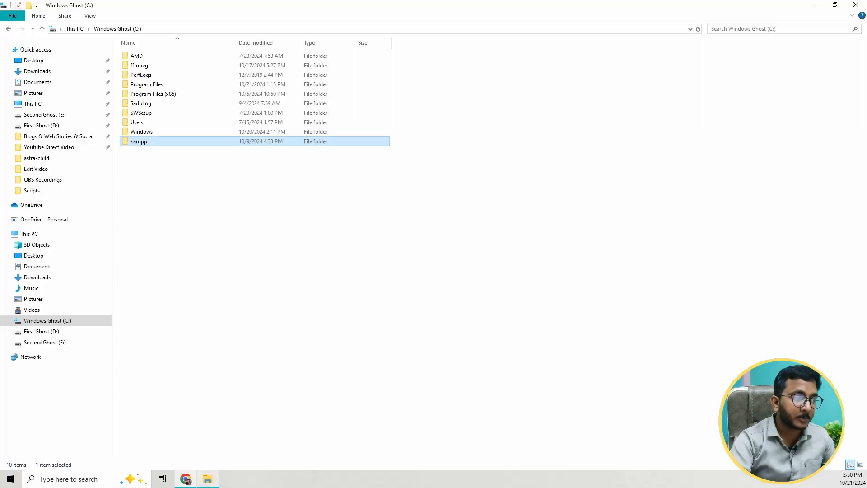
{"action": "double_click", "coordinate": [149, 143]}
{"action": "double_click", "coordinate": [143, 105]}
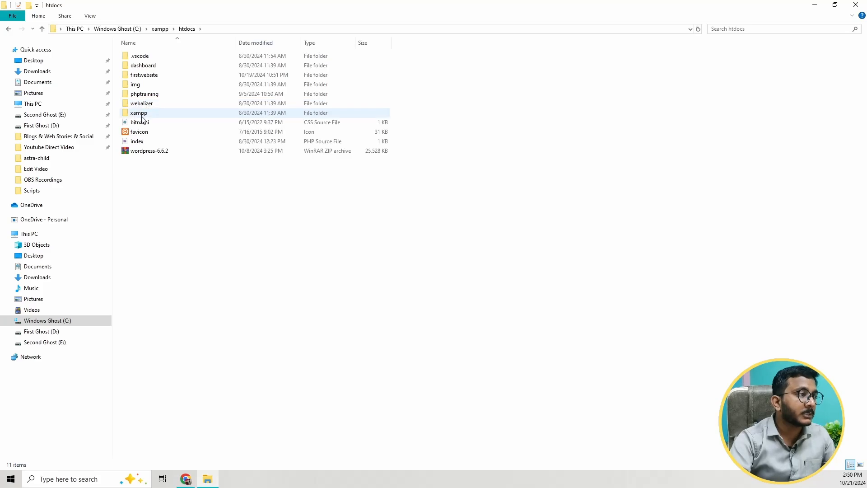
{"action": "double_click", "coordinate": [145, 75]}
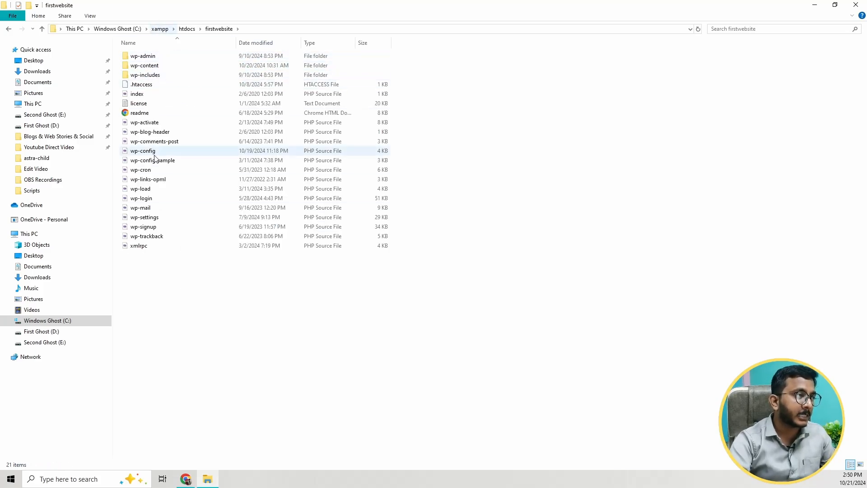
{"action": "key", "text": "alt+Tab"}
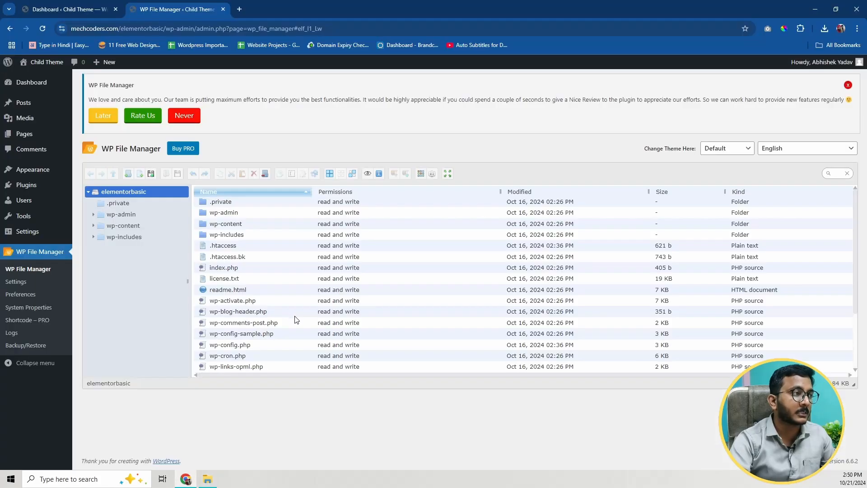
Step: Dismiss WP File Manager's review notice, and install and activate the Astra theme
{"action": "left_click", "coordinate": [849, 85]}
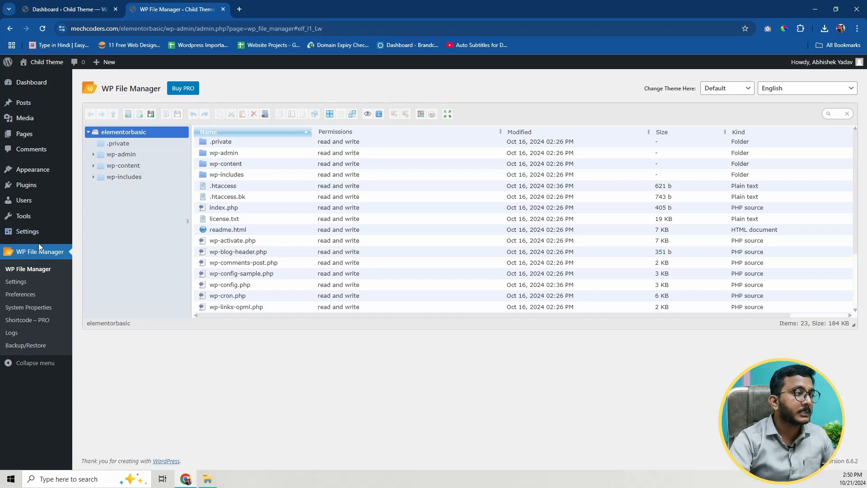
{"action": "mouse_move", "coordinate": [40, 174]}
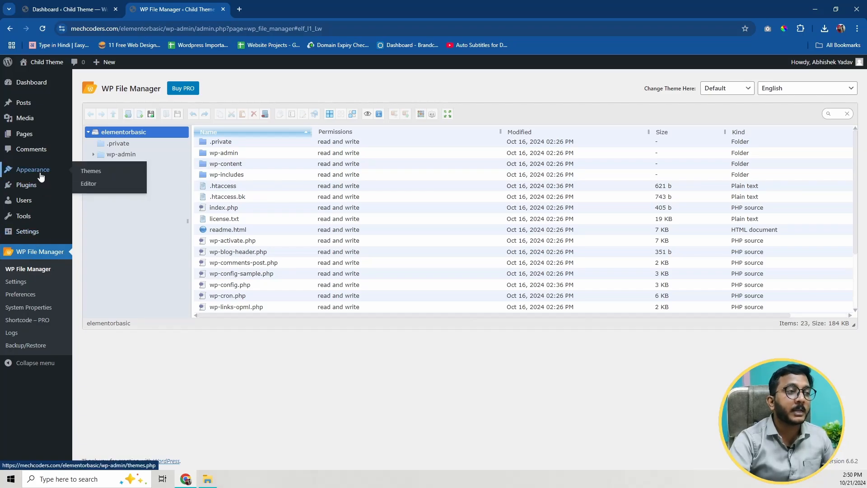
{"action": "left_click", "coordinate": [91, 170]}
{"action": "left_click", "coordinate": [171, 86]}
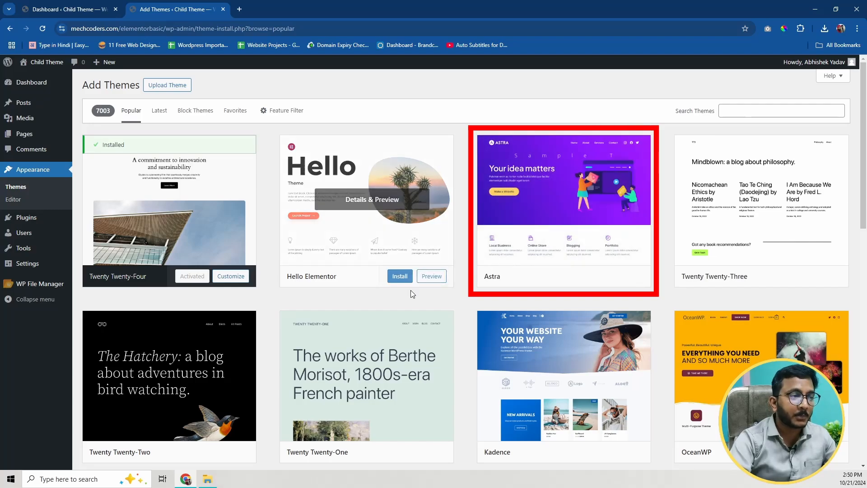
{"action": "left_click", "coordinate": [589, 278]}
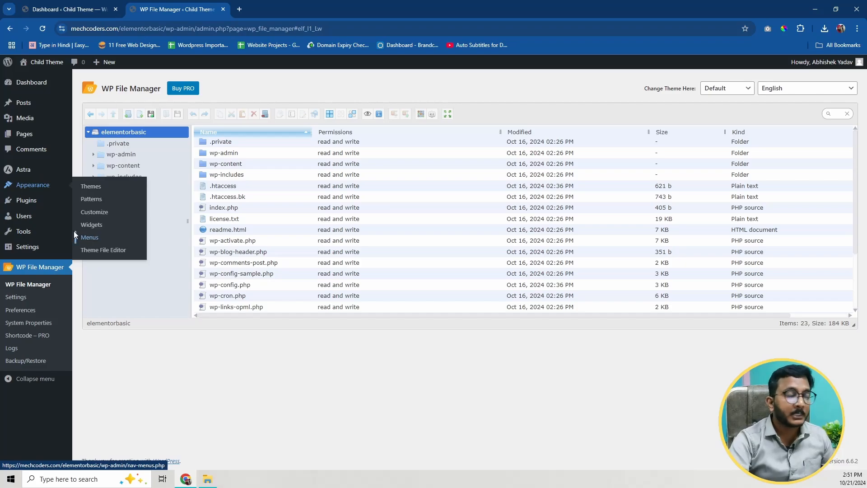
Step: Open the wp-content/themes folder in WP File Manager, view the astra folder's contents, and return to themes
{"action": "double_click", "coordinate": [226, 166]}
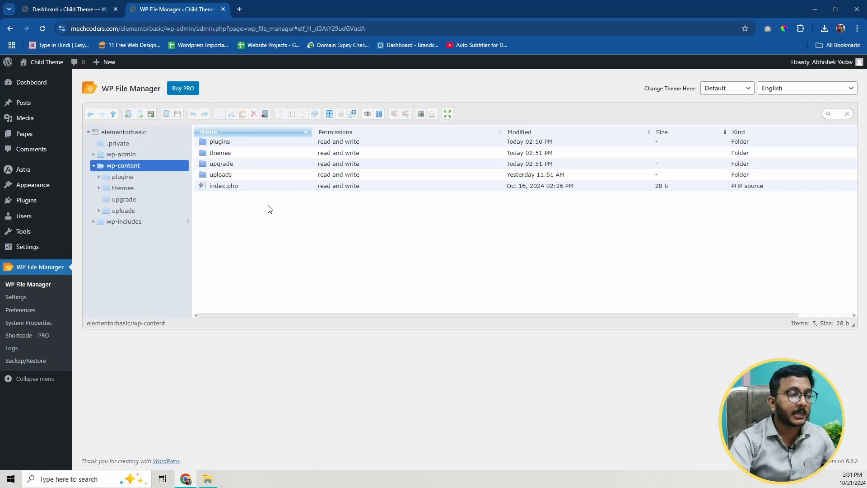
{"action": "double_click", "coordinate": [220, 153]}
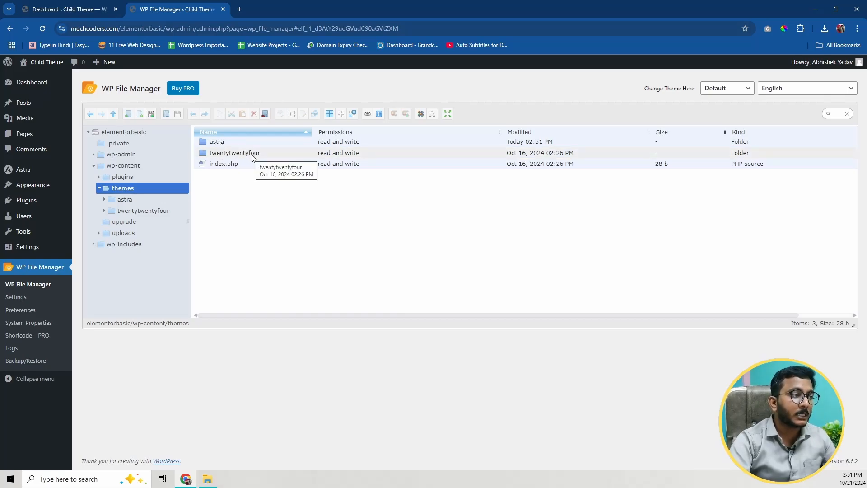
{"action": "left_click", "coordinate": [217, 143]}
{"action": "double_click", "coordinate": [217, 143]}
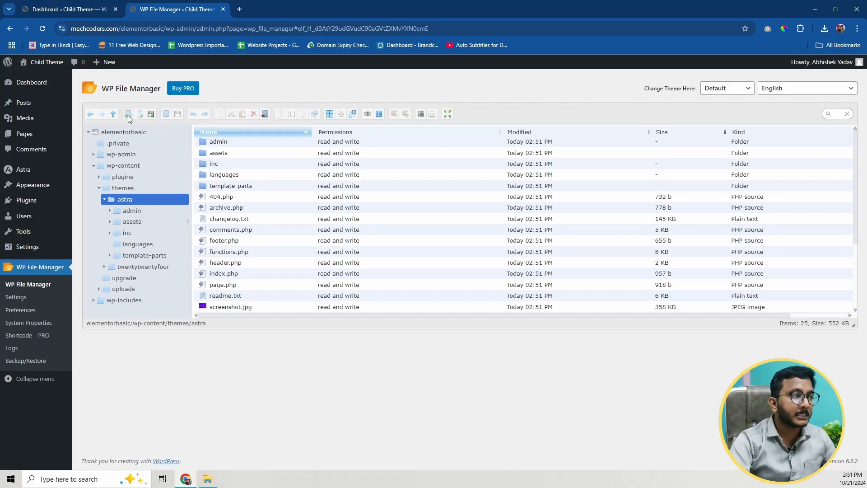
{"action": "left_click", "coordinate": [125, 203]}
{"action": "left_click", "coordinate": [124, 190]}
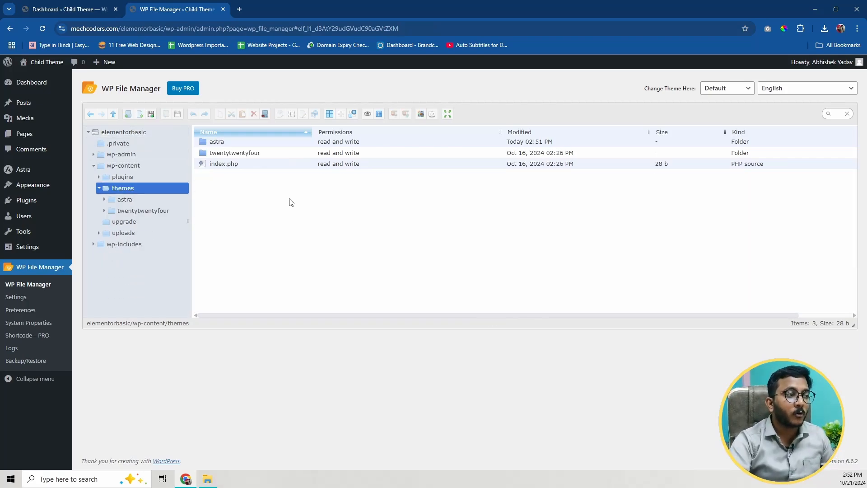
Step: Create a new folder named astra-child inside the themes folder
{"action": "right_click", "coordinate": [372, 220]}
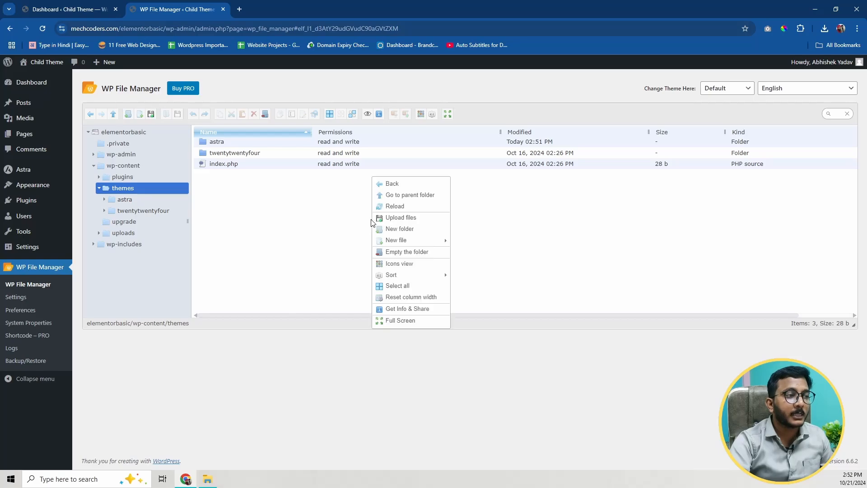
{"action": "left_click", "coordinate": [398, 231]}
{"action": "type", "text": "a"}
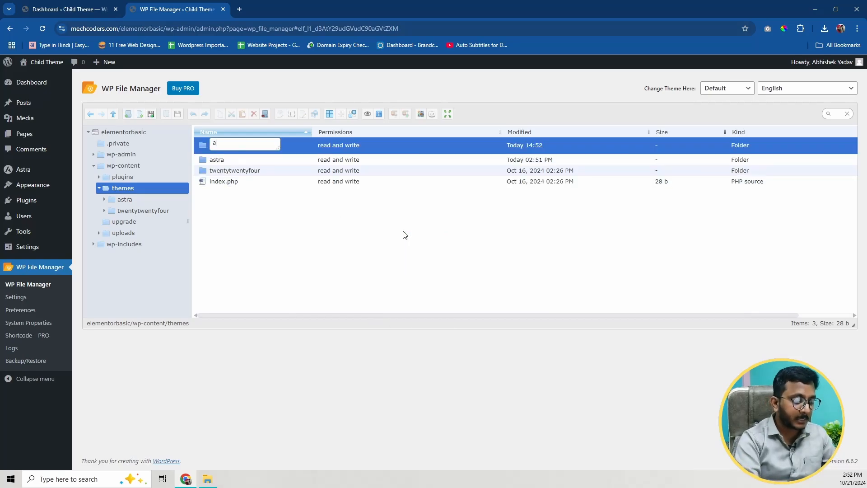
{"action": "type", "text": "stra-child"}
{"action": "key", "text": "Return"}
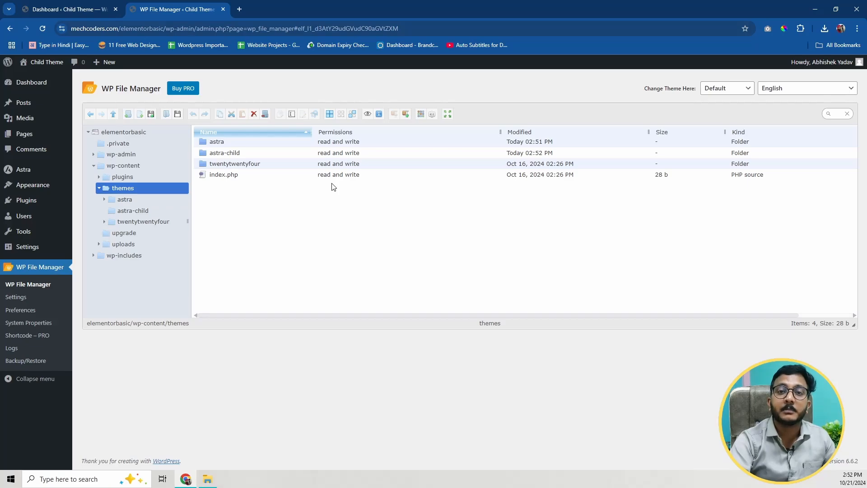
Step: Open the astra-child folder and create a new CSS file named style.css in it
{"action": "double_click", "coordinate": [242, 154]}
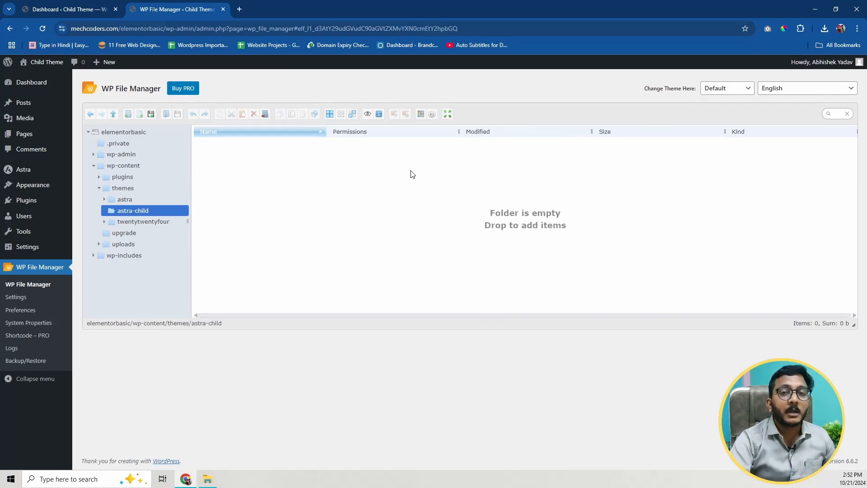
{"action": "right_click", "coordinate": [411, 174]}
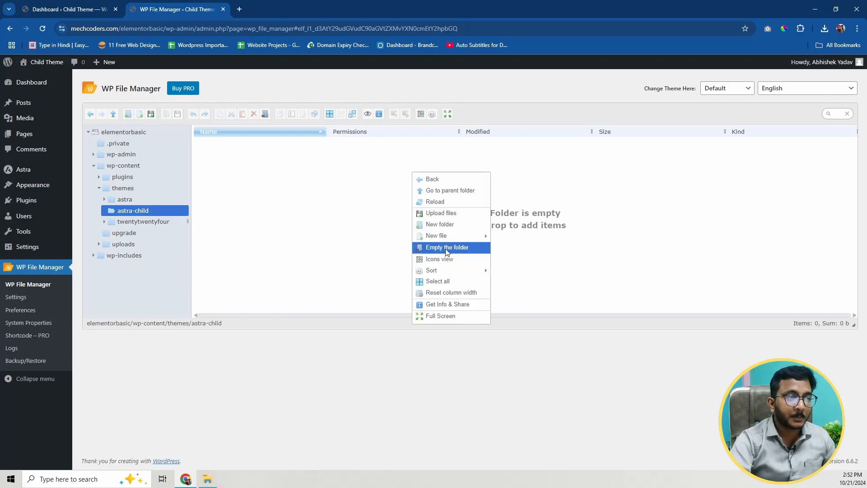
{"action": "mouse_move", "coordinate": [434, 233]}
{"action": "left_click", "coordinate": [517, 264]}
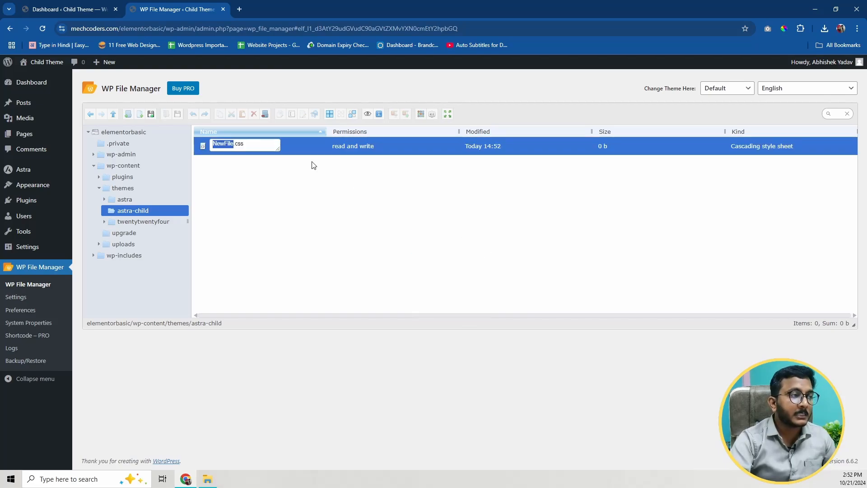
{"action": "type", "text": "style"}
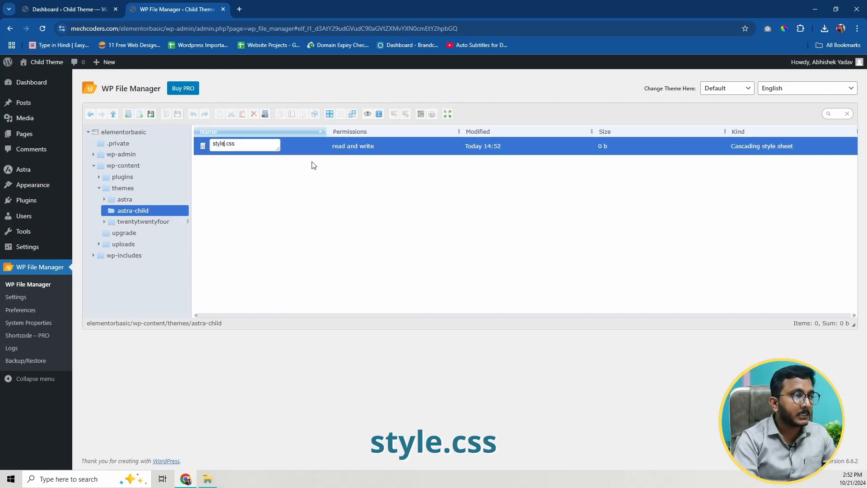
{"action": "key", "text": "Return"}
Step: Create a new PHP file named functions.php in the astra-child folder
{"action": "right_click", "coordinate": [382, 219]}
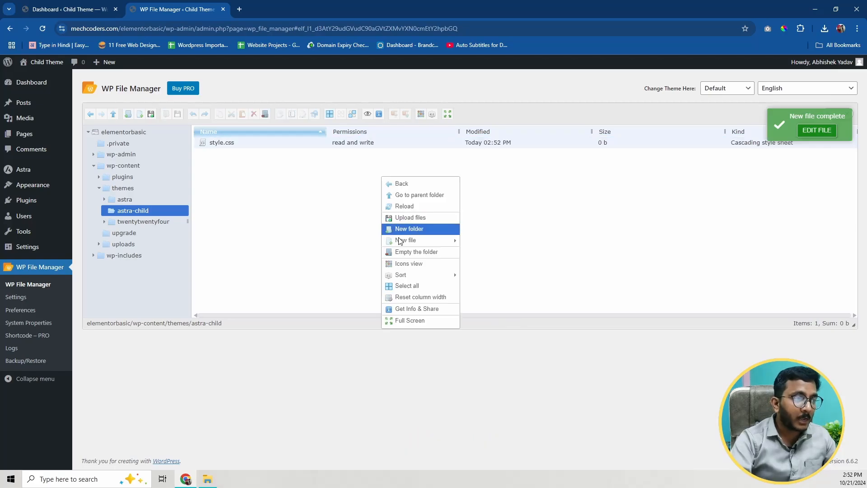
{"action": "mouse_move", "coordinate": [416, 244]}
{"action": "left_click", "coordinate": [486, 245]}
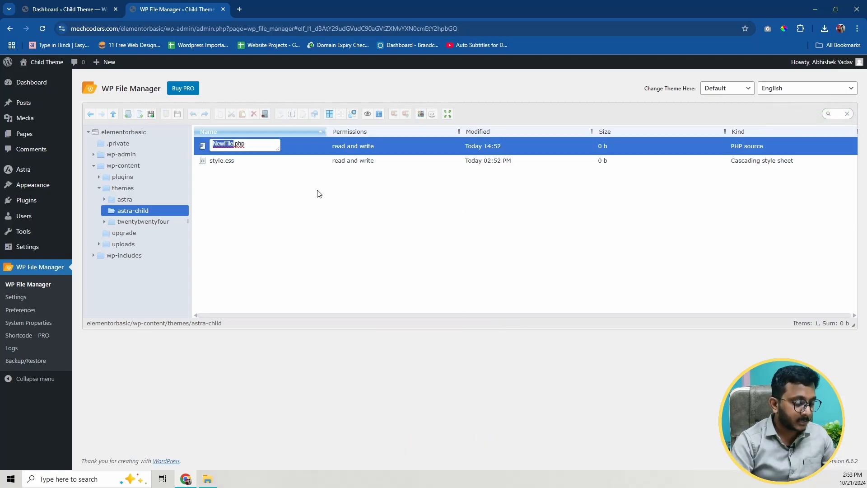
{"action": "type", "text": "functions"}
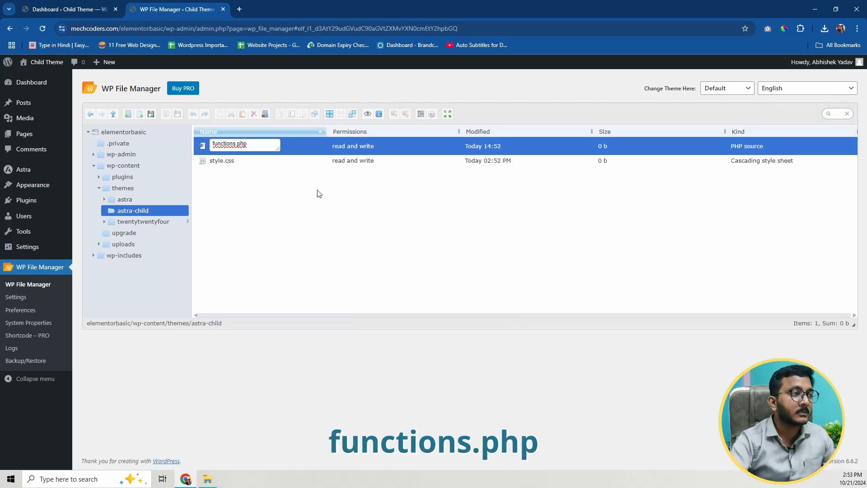
{"action": "key", "text": "Return"}
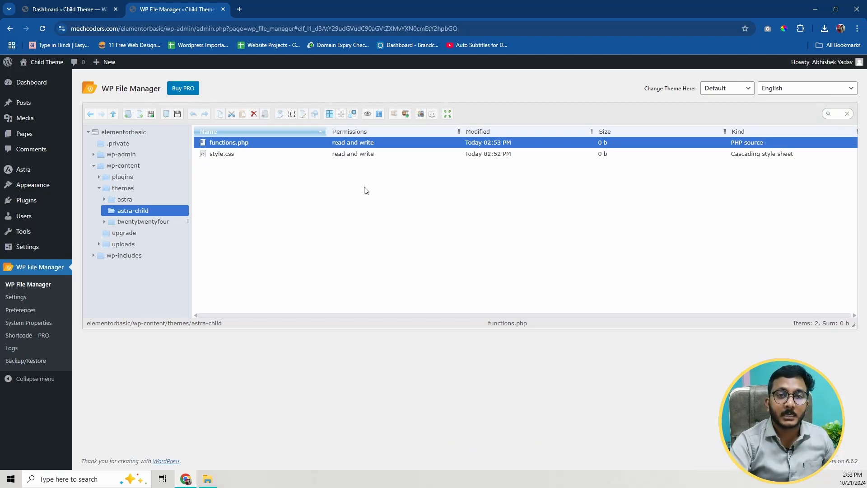
Step: Open style.css from the astra-child folder in the code editor
{"action": "left_click", "coordinate": [233, 158]}
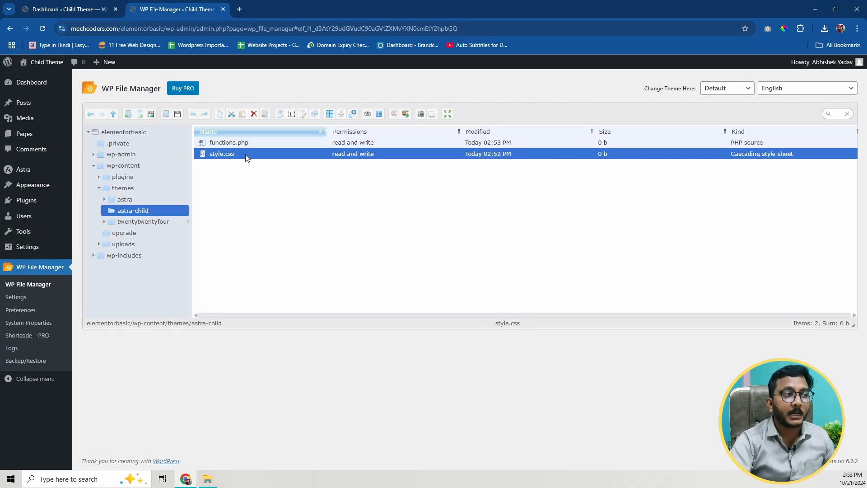
{"action": "right_click", "coordinate": [287, 156]}
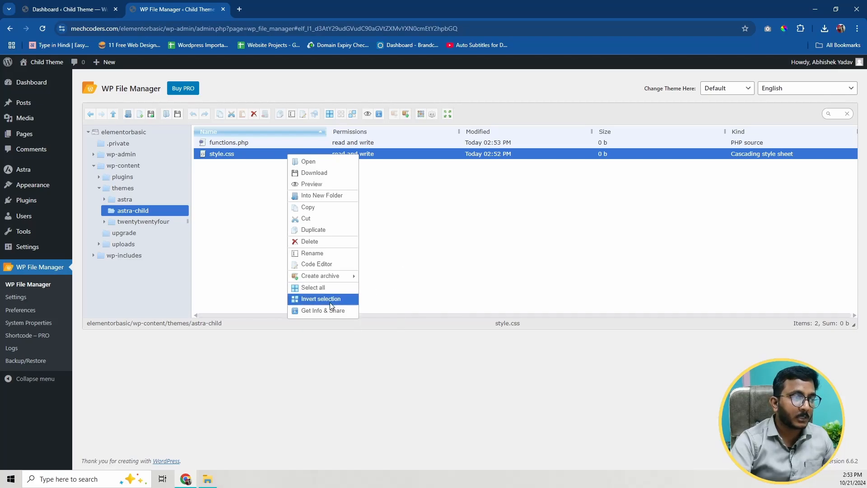
{"action": "left_click", "coordinate": [322, 265]}
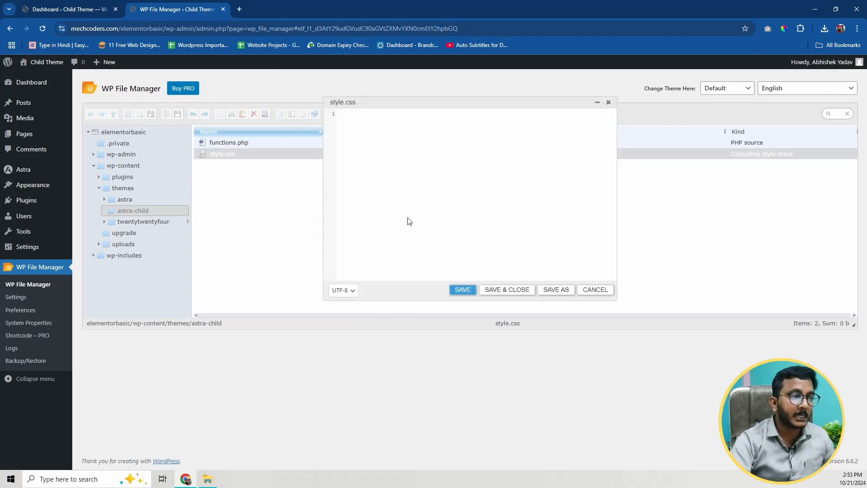
Step: Fill style.css with the child theme header (Theme Name Astra Child, Template astra, Version 1.0.0, Text Domain astra-child), then save and close it
{"action": "left_click", "coordinate": [391, 141]}
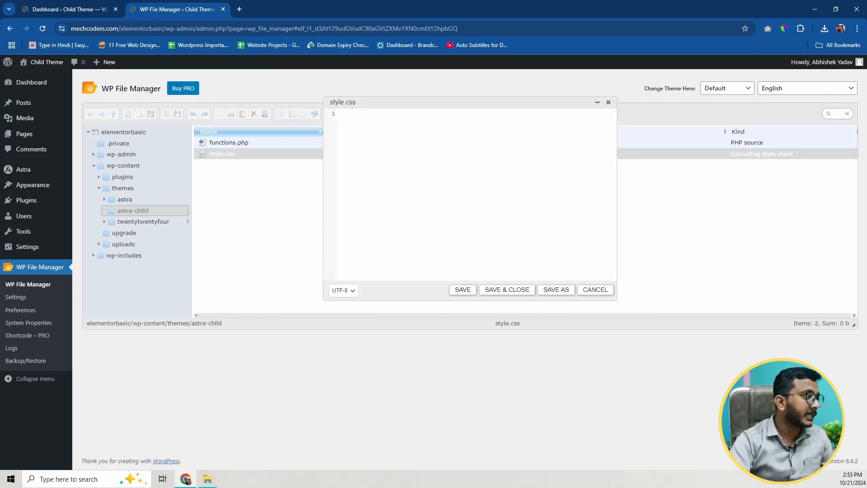
{"action": "type", "text": "/*  Theme Name:   Astra Child  Theme URI:    https://example.com/astra-child  Description:  Astra Child Theme for custom modifications  Author:       Your Name  Author URI:   https://example.com  Template:     astra  Version:      1.0.0  Text Domain:  astra-child */  /* Custom styles go here */"}
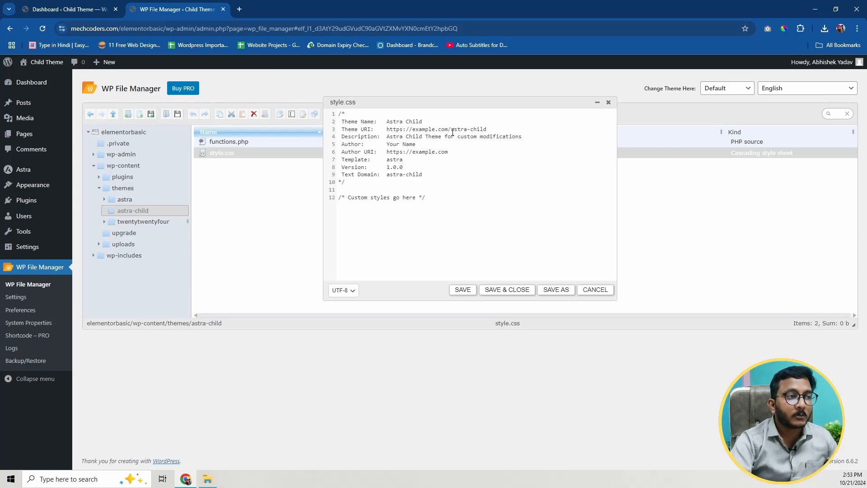
{"action": "left_click_drag", "start_coordinate": [450, 129], "coordinate": [486, 130]}
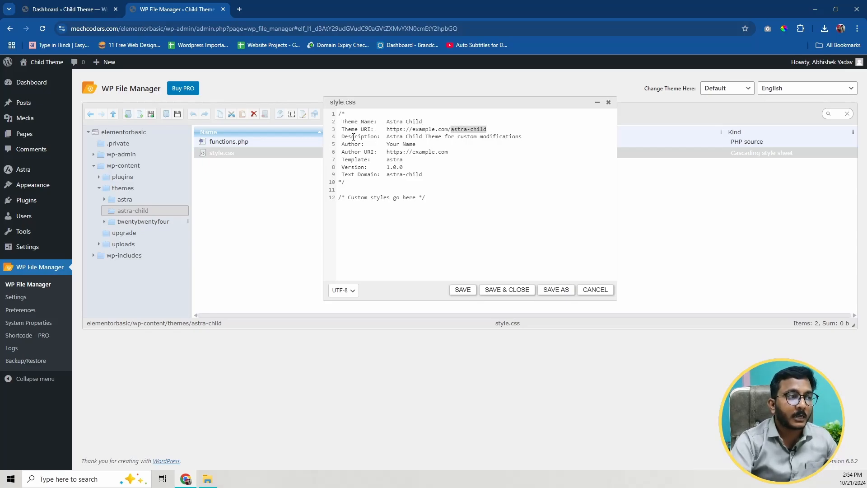
{"action": "left_click", "coordinate": [410, 137]}
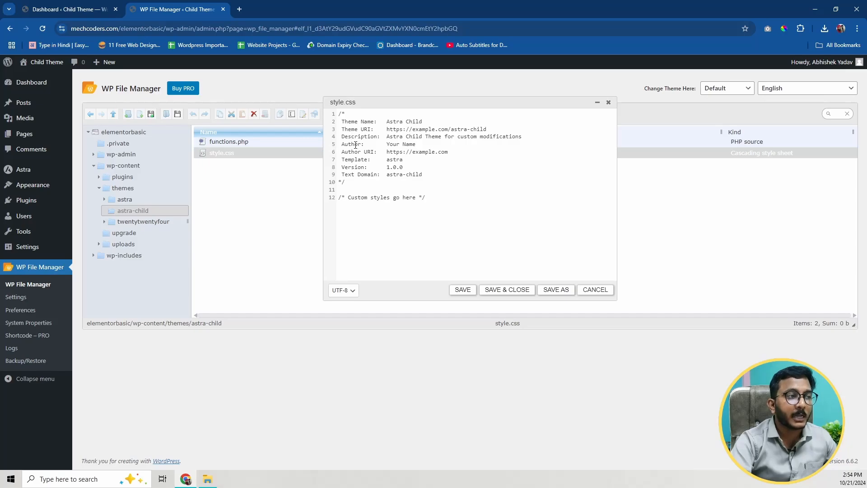
{"action": "left_click", "coordinate": [401, 144]}
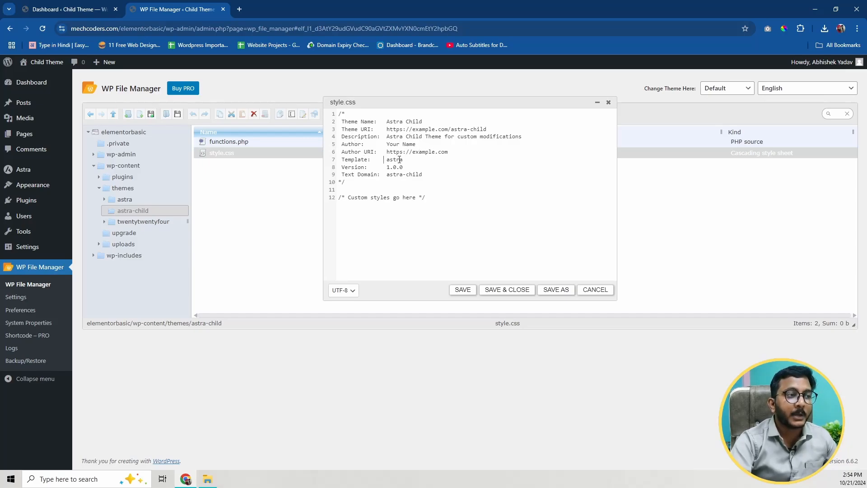
{"action": "left_click_drag", "start_coordinate": [403, 160], "coordinate": [387, 162]}
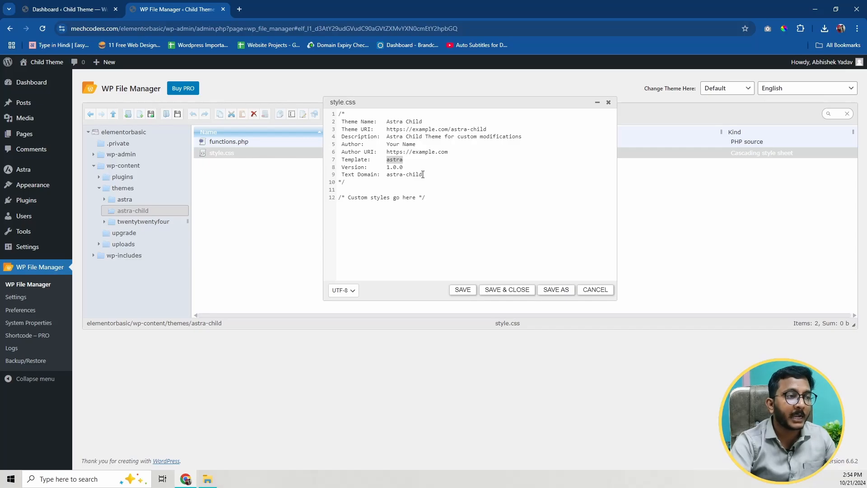
{"action": "left_click_drag", "start_coordinate": [423, 174], "coordinate": [387, 175]}
{"action": "left_click", "coordinate": [505, 292]}
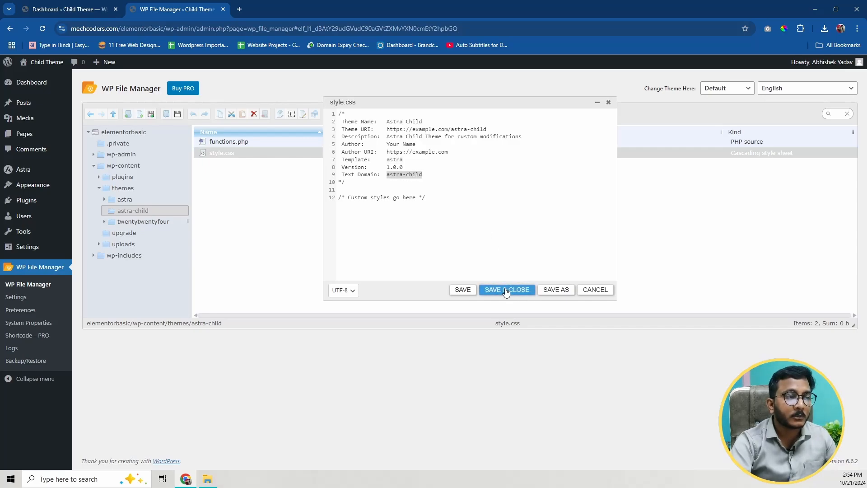
Step: Open functions.php in the code editor, add astra_child_enqueue_styles() enqueuing astra-parent-style and astra-child-style on wp_enqueue_scripts, and widen the editor window
{"action": "left_click", "coordinate": [229, 143]}
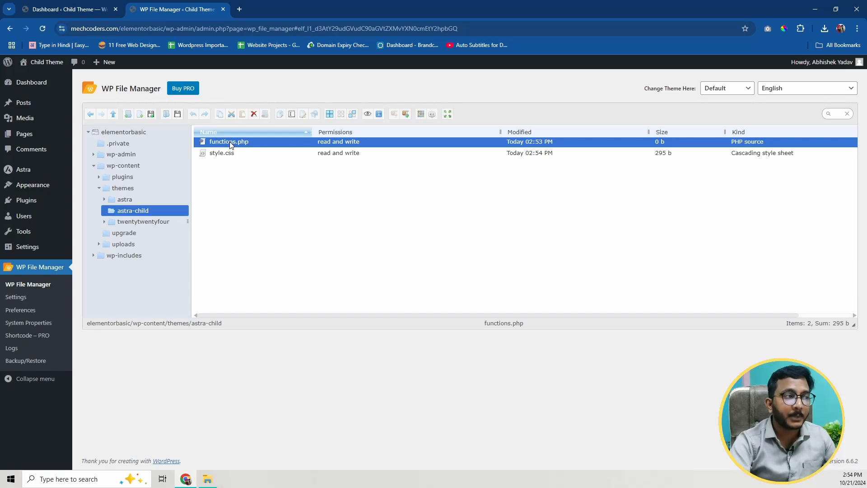
{"action": "right_click", "coordinate": [231, 144]}
{"action": "left_click", "coordinate": [264, 254]}
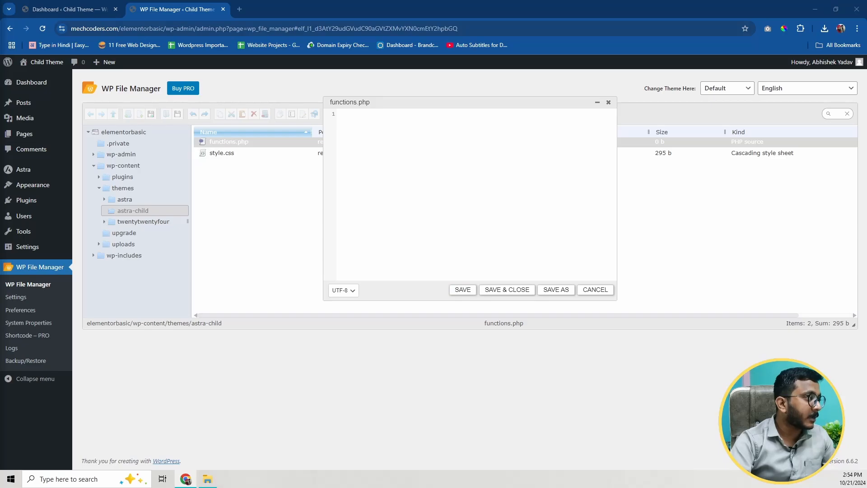
{"action": "left_click", "coordinate": [397, 181]}
{"action": "type", "text": "<?php // Enqueue parent theme styles function astra_child_enqueue_styles() {     wp_enqueue_style('astra-parent-style', get_template_directory_uri() . '/style.css');     wp_enqueue_style('astra-child-style', get_stylesheet_directory_uri() . '/style.css', array('astra-parent-style')); } add_action('wp_enqueue_scripts', 'astra_child_enqueue_styles'); ?>"}
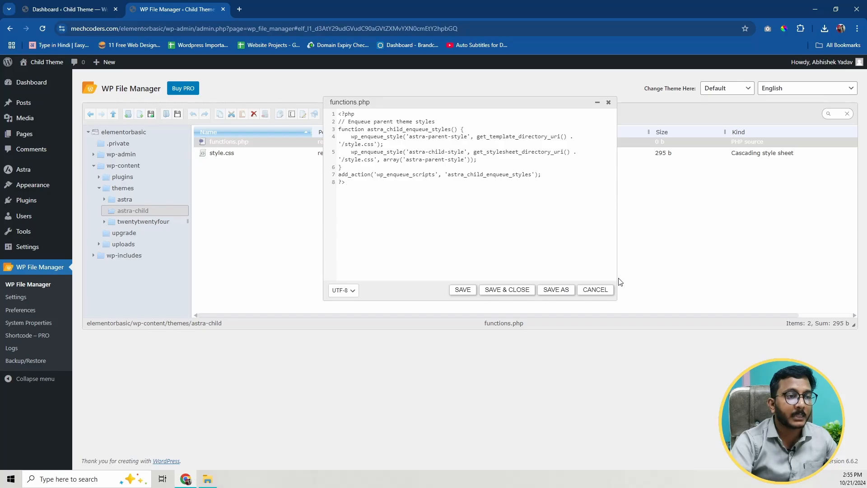
{"action": "left_click_drag", "start_coordinate": [616, 300], "coordinate": [782, 274]}
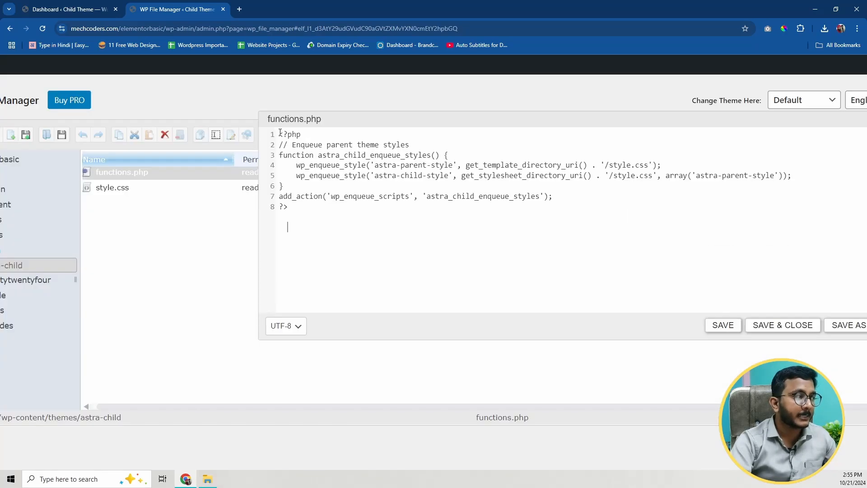
Step: Review the parent and child style enqueue code in functions.php, and save and close the file
{"action": "left_click", "coordinate": [302, 135]}
{"action": "left_click_drag", "start_coordinate": [304, 145], "coordinate": [409, 145]}
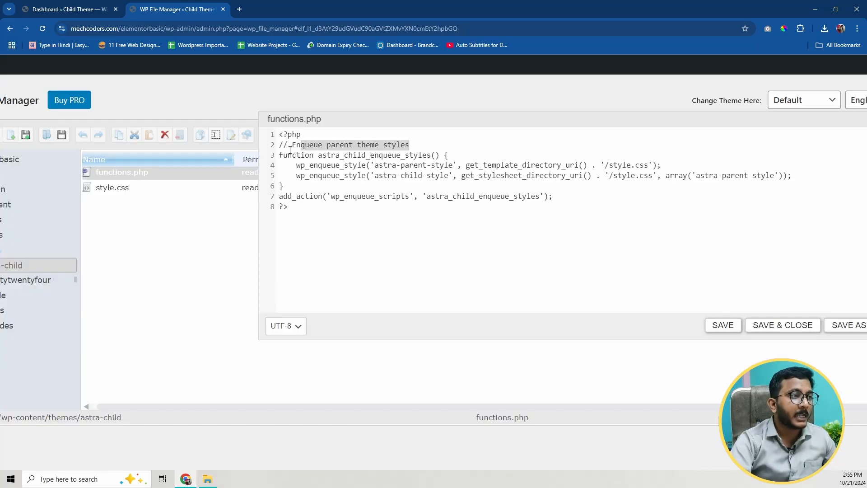
{"action": "left_click_drag", "start_coordinate": [278, 145], "coordinate": [407, 145]}
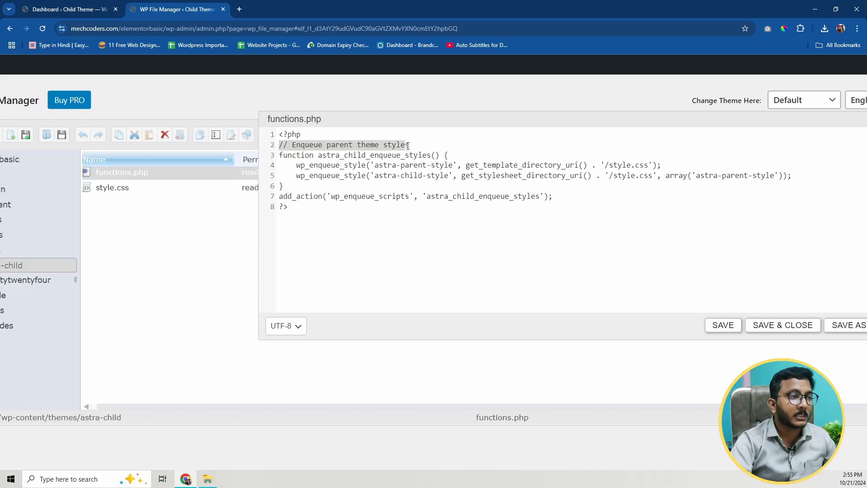
{"action": "left_click", "coordinate": [279, 156]}
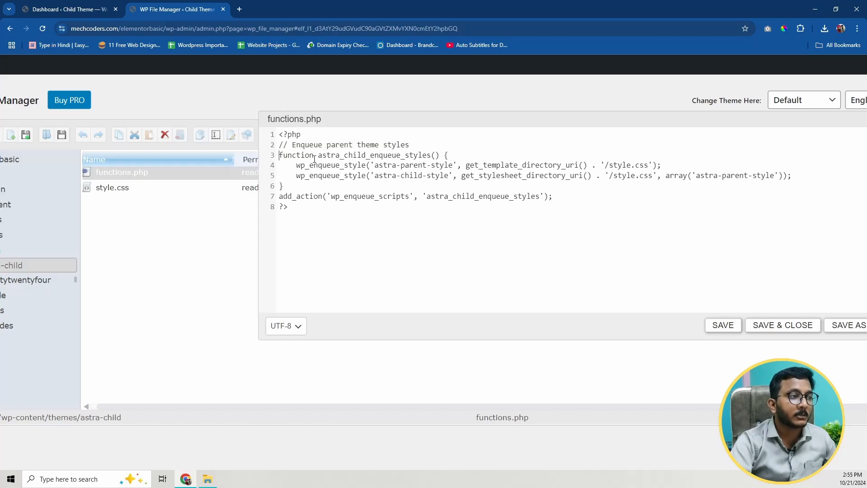
{"action": "left_click", "coordinate": [314, 156]}
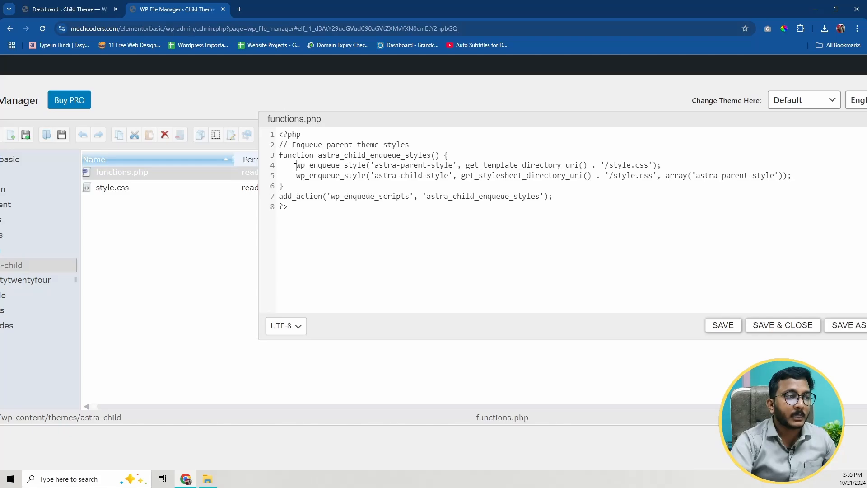
{"action": "left_click_drag", "start_coordinate": [296, 165], "coordinate": [364, 169]}
{"action": "left_click", "coordinate": [405, 166]}
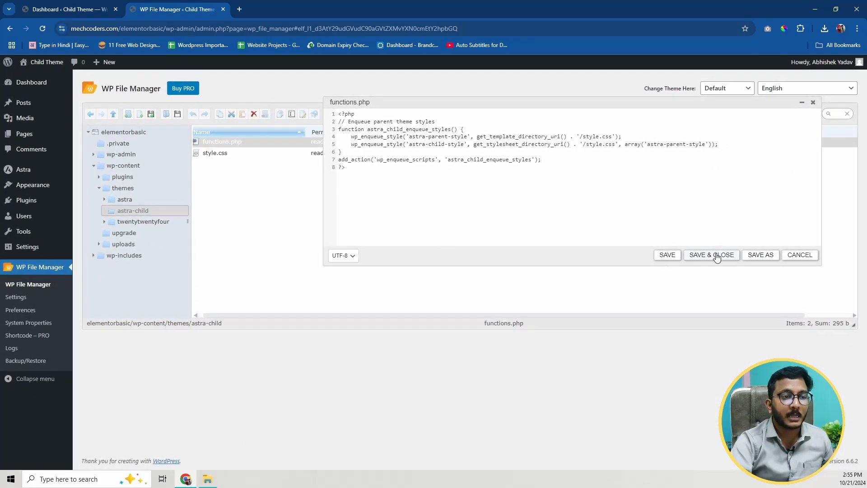
{"action": "left_click", "coordinate": [717, 256]}
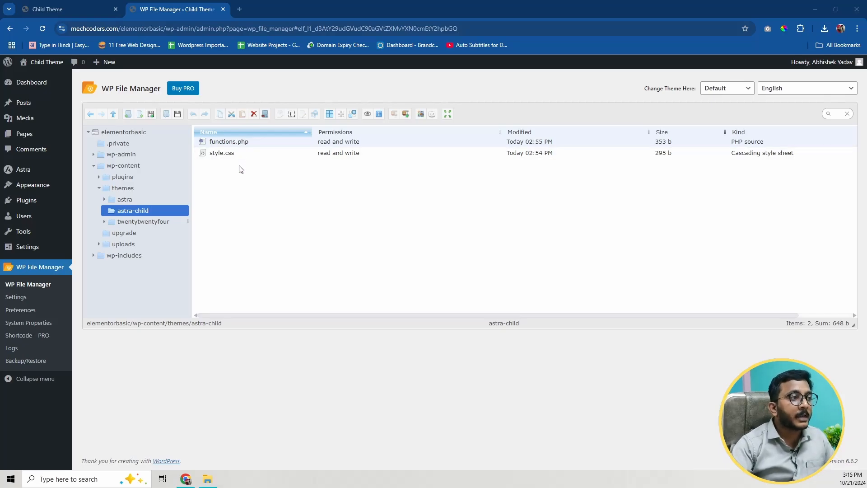
Step: Activate the Astra Child theme in place of Astra and check the site's front page
{"action": "left_click", "coordinate": [34, 186]}
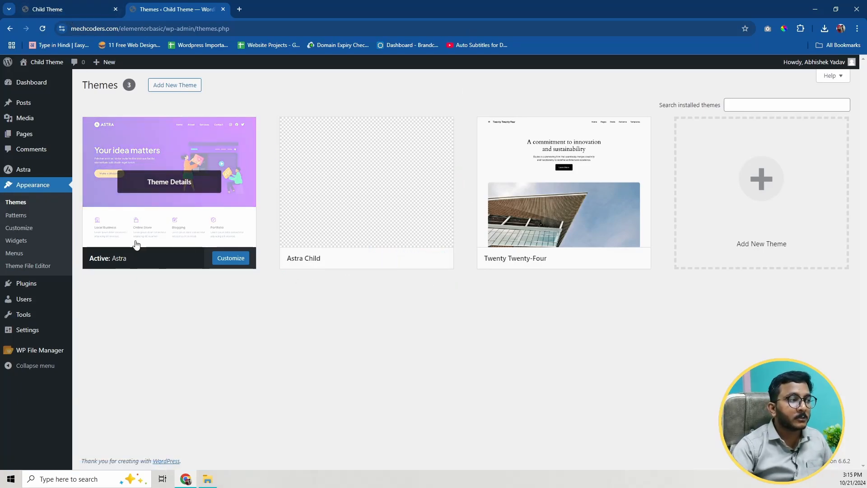
{"action": "left_click", "coordinate": [49, 11]}
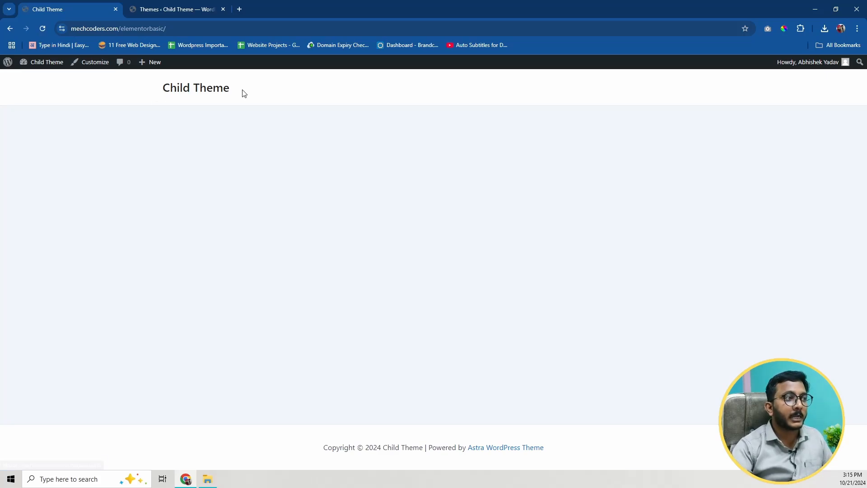
{"action": "left_click", "coordinate": [147, 8]}
{"action": "left_click", "coordinate": [385, 258]}
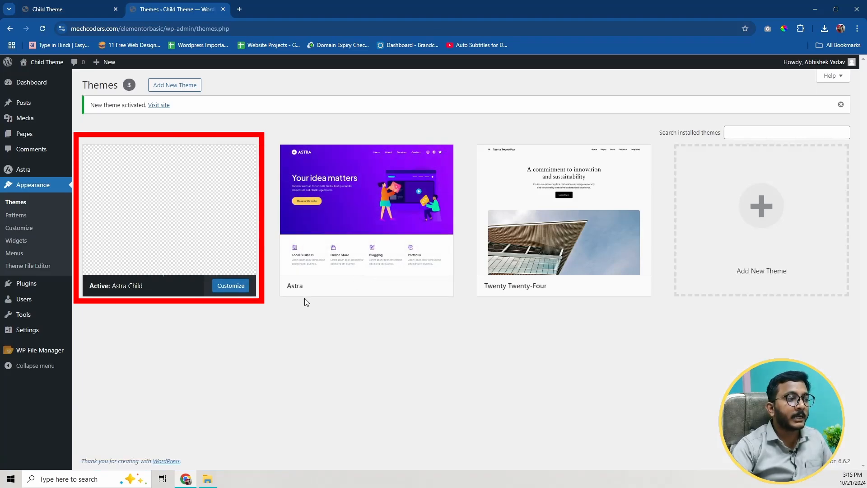
{"action": "left_click", "coordinate": [56, 7]}
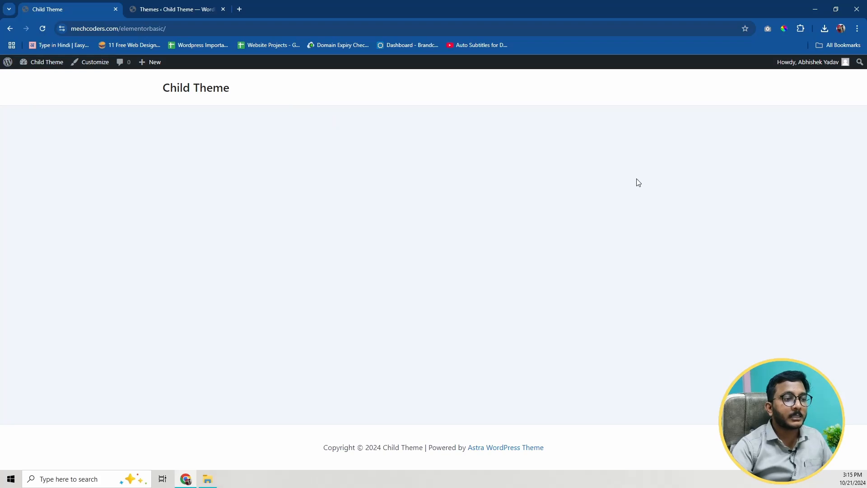
{"action": "left_click", "coordinate": [170, 9]}
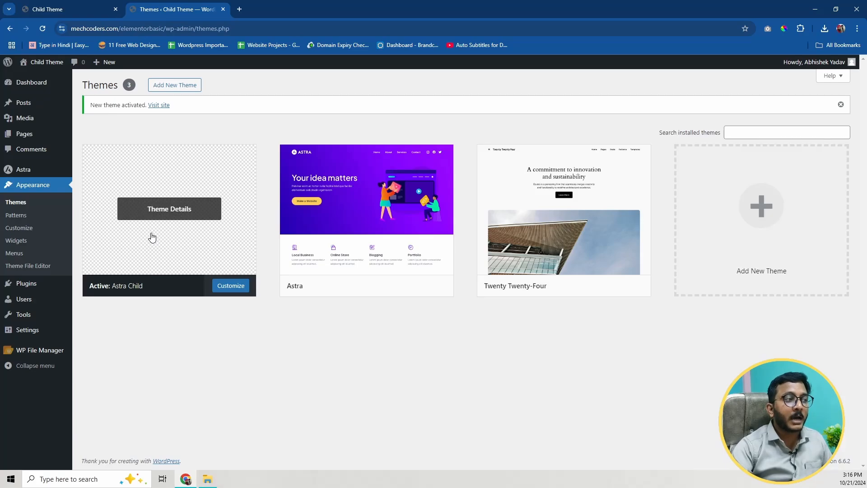
Step: Go back to WP File Manager and open the wp-content/themes/astra-child folder
{"action": "left_click", "coordinate": [36, 354]}
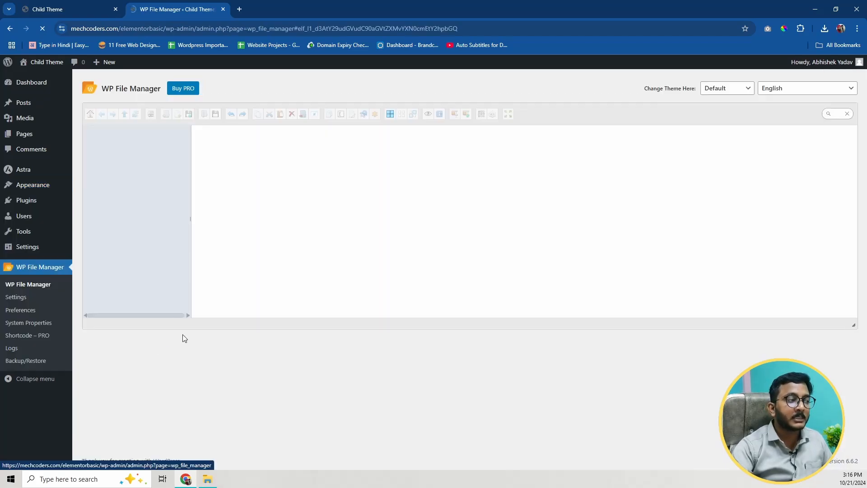
{"action": "left_click", "coordinate": [120, 133]}
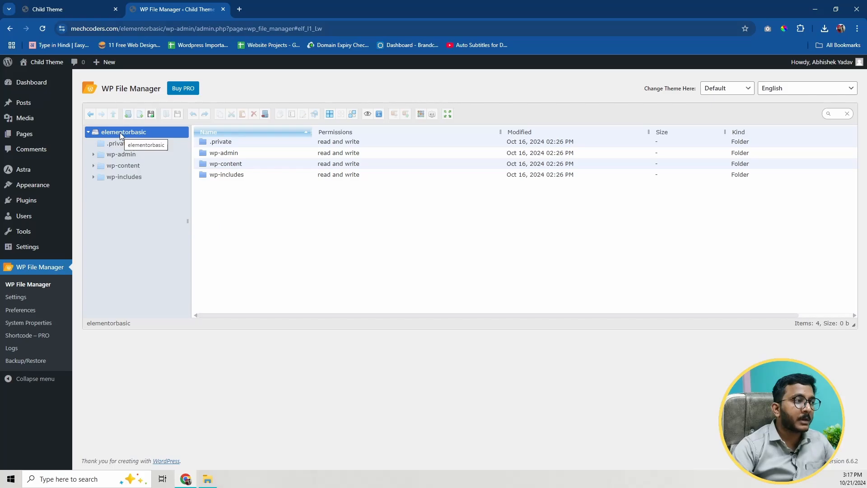
{"action": "left_click", "coordinate": [120, 165]}
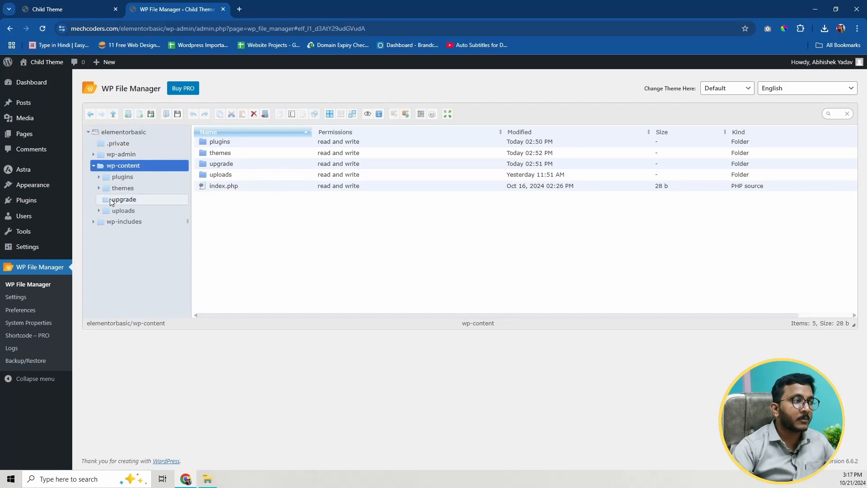
{"action": "left_click", "coordinate": [123, 189]}
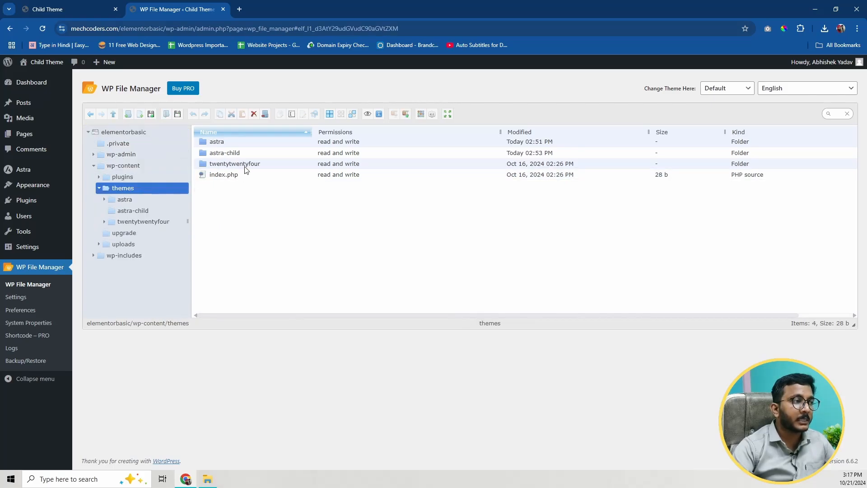
{"action": "double_click", "coordinate": [225, 153]}
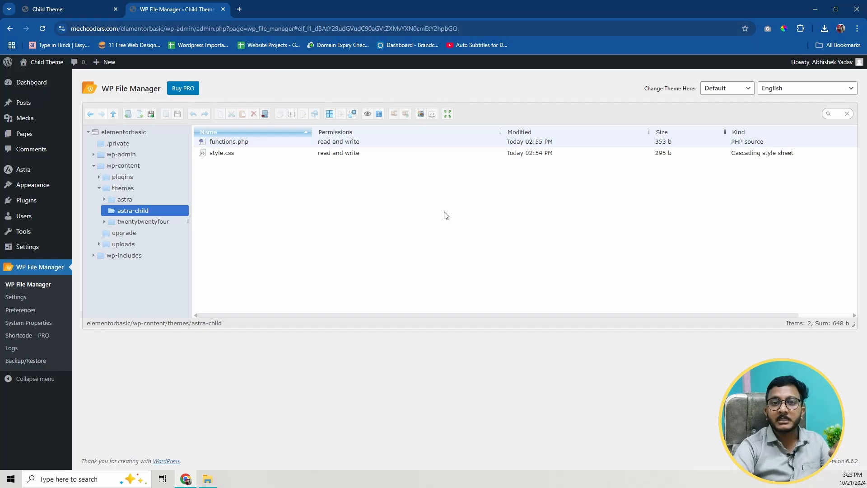
Step: Upload the screenshot image from the Downloads folder into the astra-child folder
{"action": "right_click", "coordinate": [382, 211]}
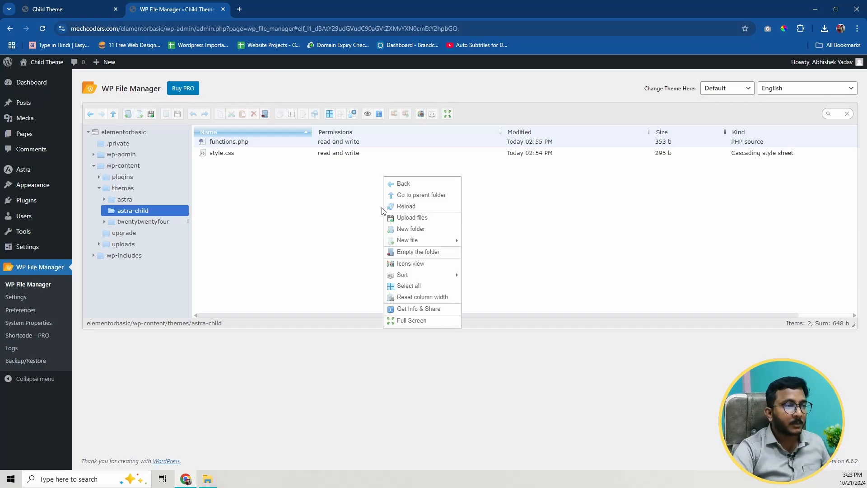
{"action": "left_click", "coordinate": [412, 217]}
{"action": "left_click", "coordinate": [440, 229]}
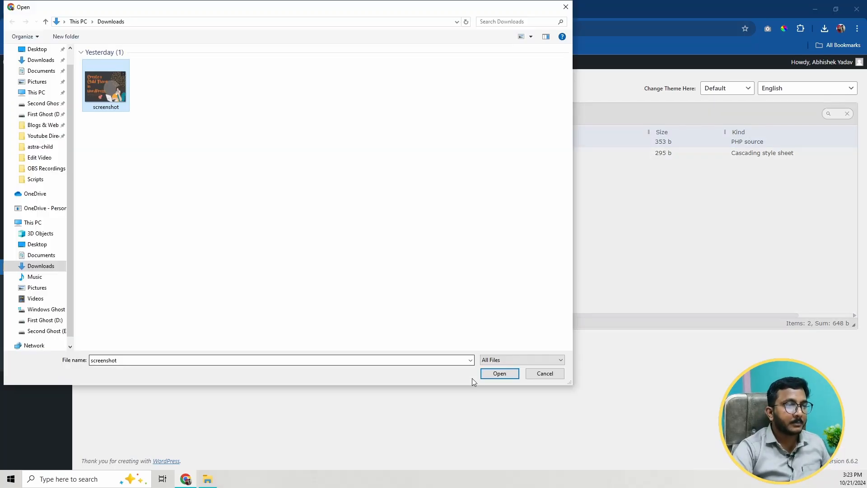
{"action": "left_click", "coordinate": [499, 377]}
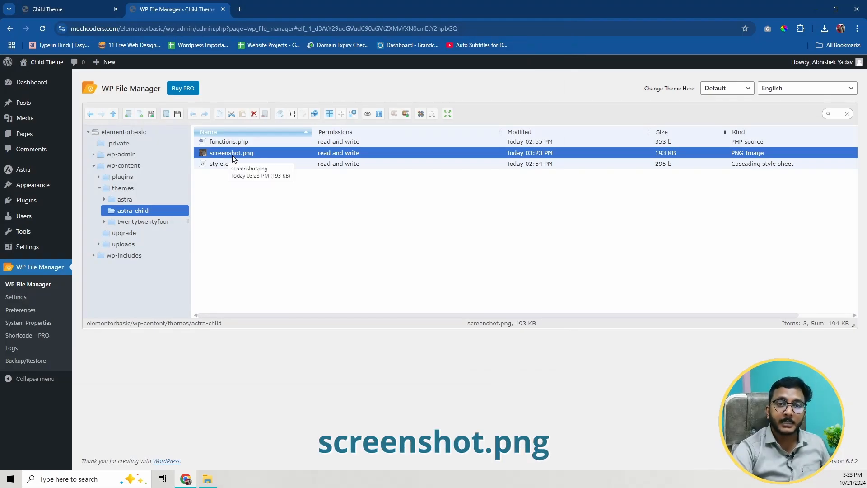
Step: Check the Astra Child thumbnail among the installed themes and view the site's front page
{"action": "left_click", "coordinate": [44, 189]}
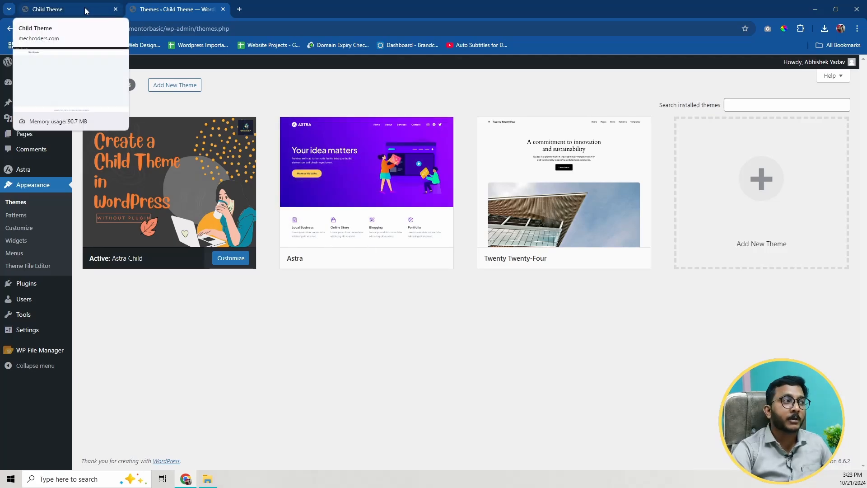
{"action": "left_click", "coordinate": [107, 13]}
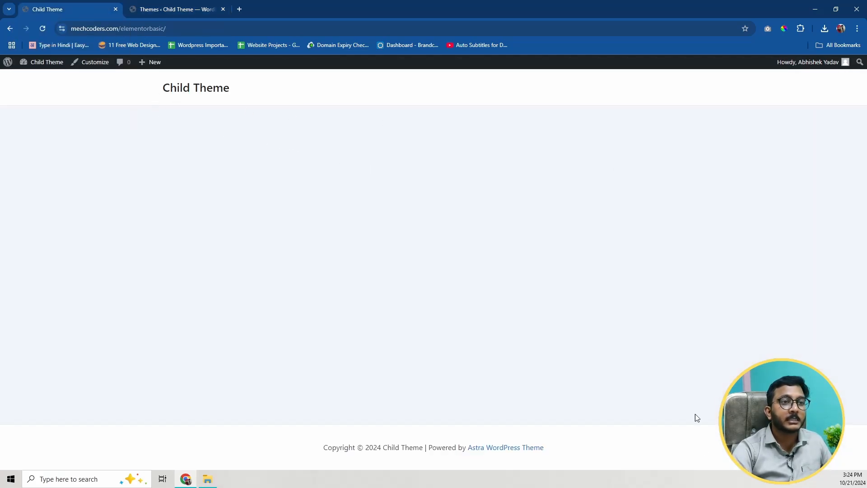
{"action": "left_click", "coordinate": [212, 9]}
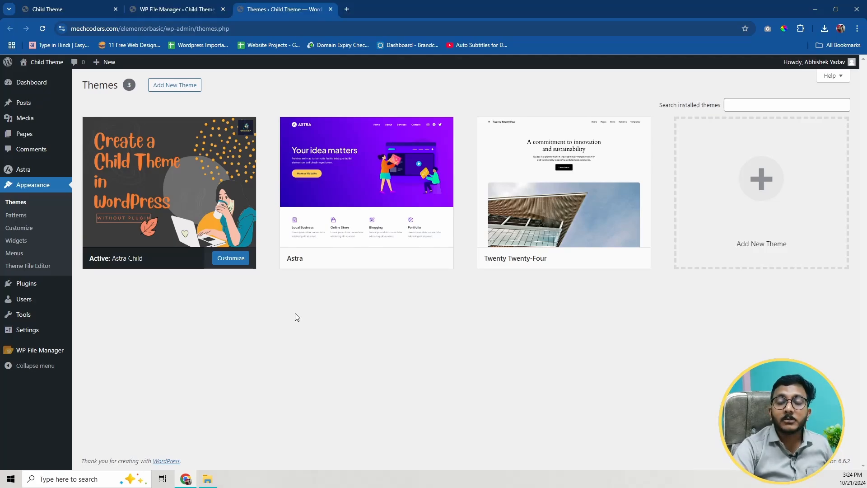
Step: Open astra-child's style.css in the code editor and add a .site-title a rule with color #ff0000 !important below the custom styles comment
{"action": "left_click", "coordinate": [199, 9]}
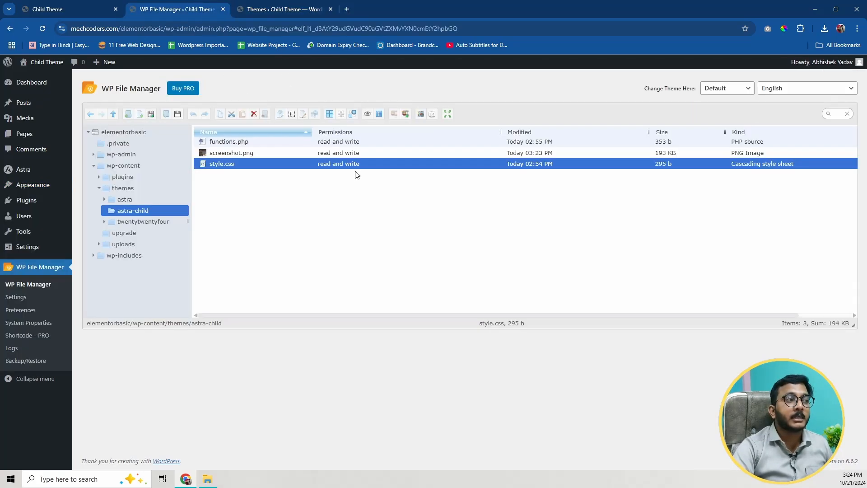
{"action": "right_click", "coordinate": [270, 165]}
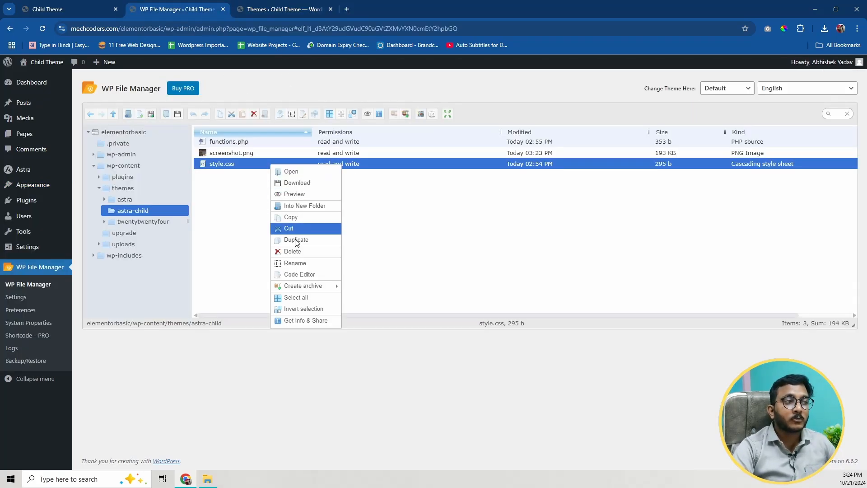
{"action": "left_click", "coordinate": [300, 274]}
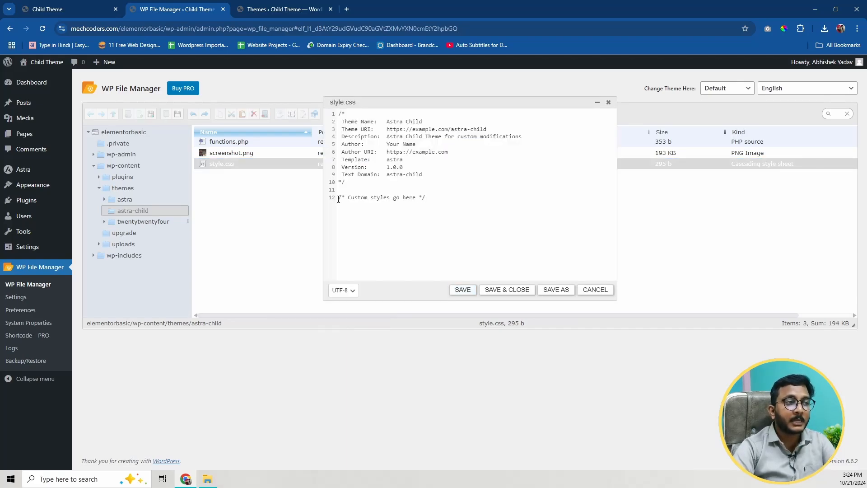
{"action": "left_click_drag", "start_coordinate": [339, 199], "coordinate": [435, 201]}
{"action": "left_click", "coordinate": [435, 201]}
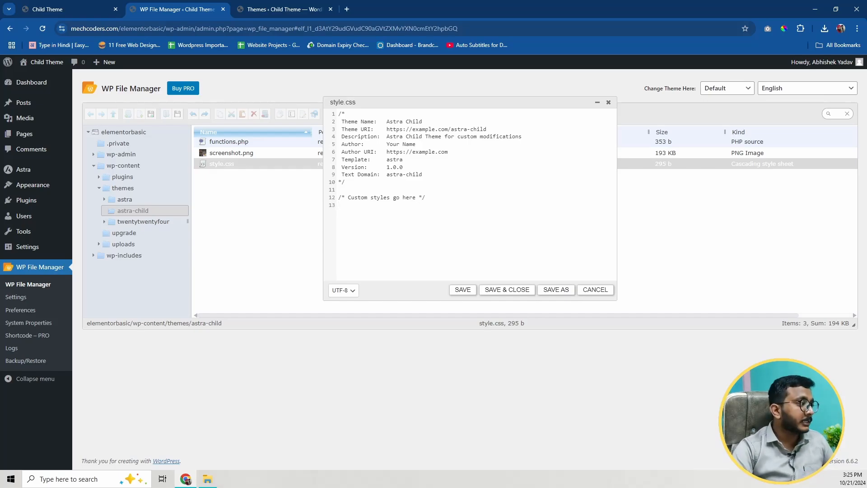
{"action": "type", "text": ".site-title {     color: #ff0000 !important; /* Change the color to red */ }"}
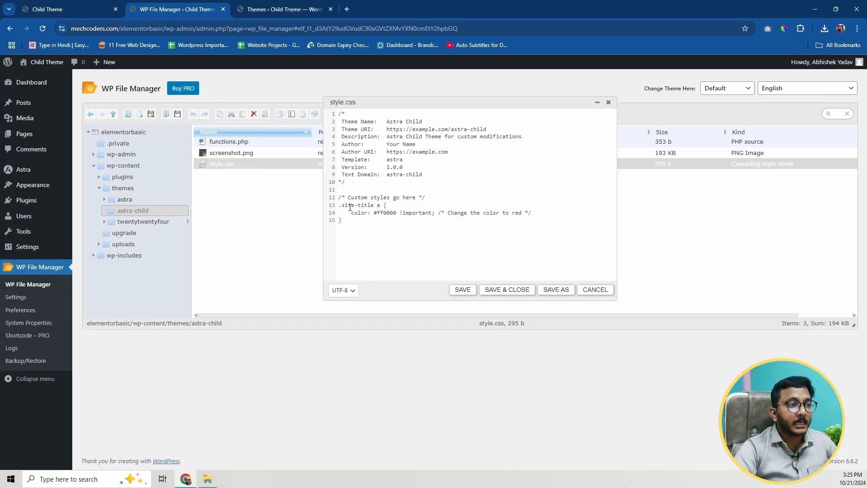
Step: Inspect the Child Theme site title on the front page and compare its CSS selector with the .site-title a rule in style.css
{"action": "key", "text": "ctrl+shift+Tab"}
{"action": "left_click_drag", "start_coordinate": [146, 87], "coordinate": [238, 89]}
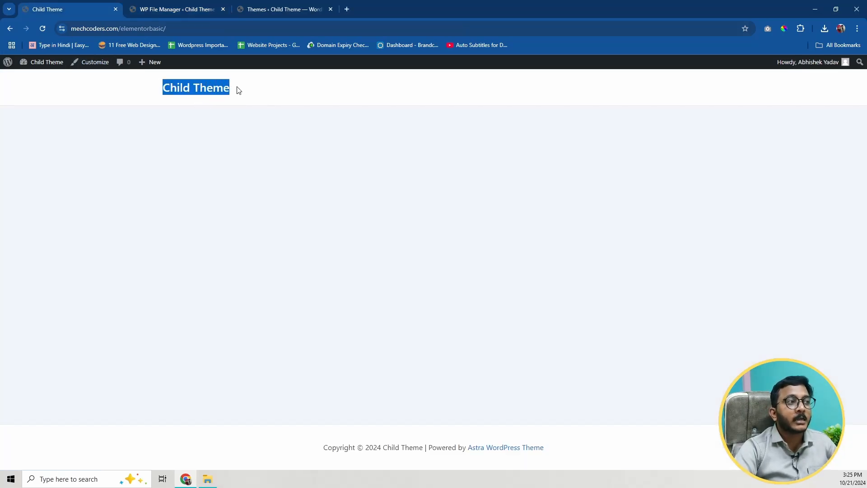
{"action": "left_click", "coordinate": [178, 11]}
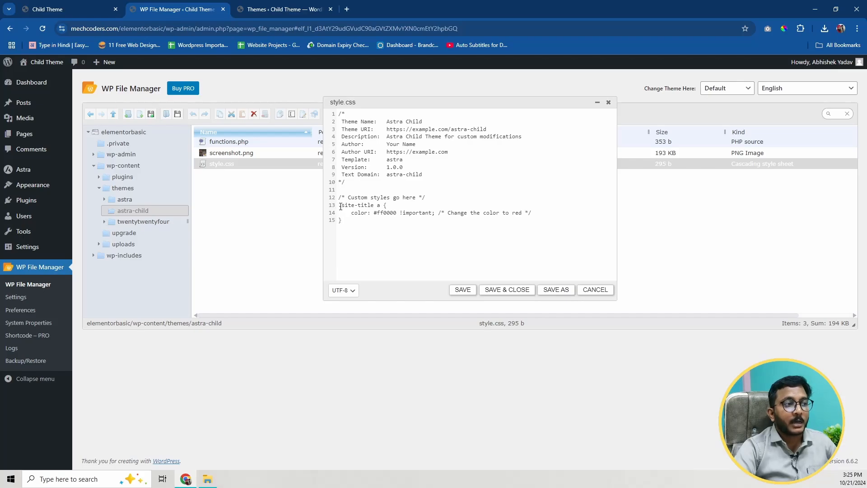
{"action": "left_click_drag", "start_coordinate": [340, 206], "coordinate": [384, 208]}
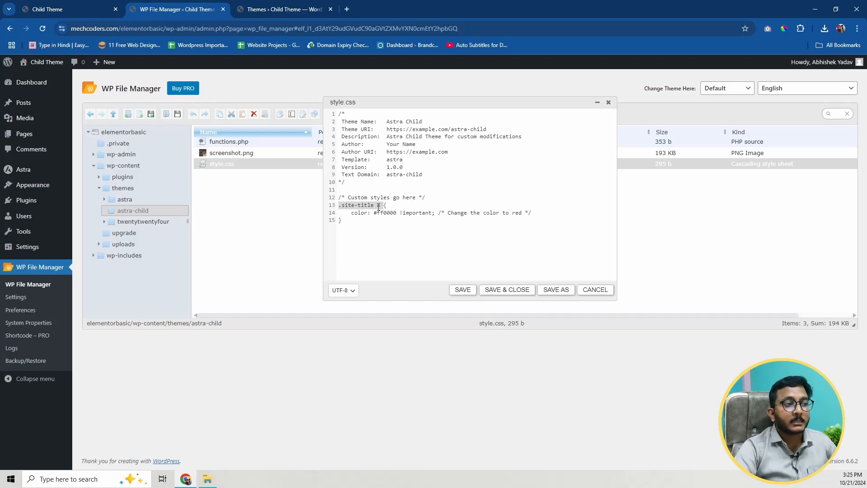
{"action": "left_click", "coordinate": [106, 10]}
{"action": "left_click", "coordinate": [208, 93]}
{"action": "right_click", "coordinate": [213, 94]}
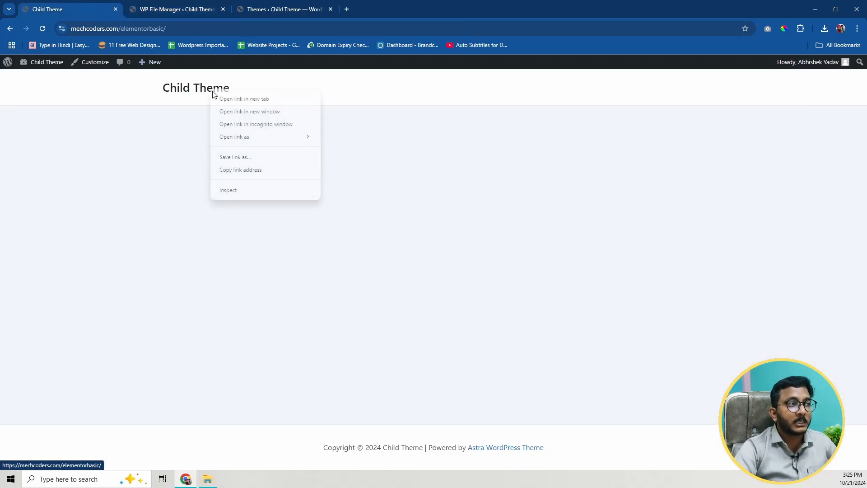
{"action": "left_click", "coordinate": [261, 193]}
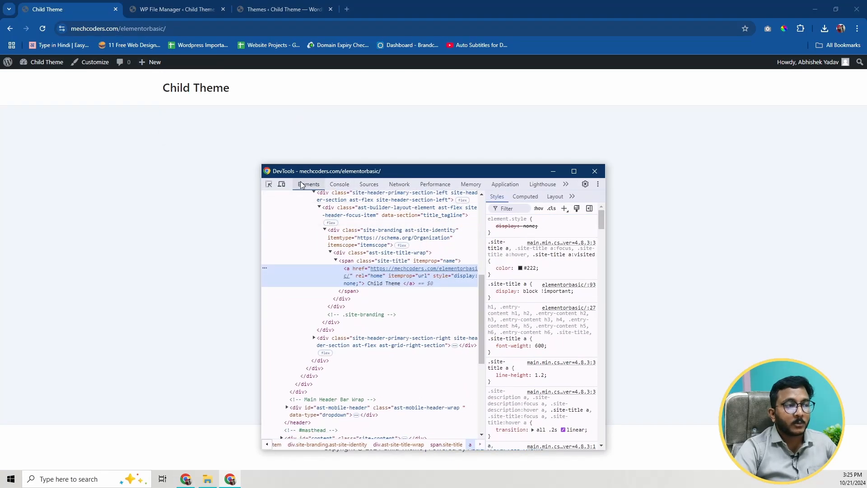
{"action": "left_click", "coordinate": [269, 184]}
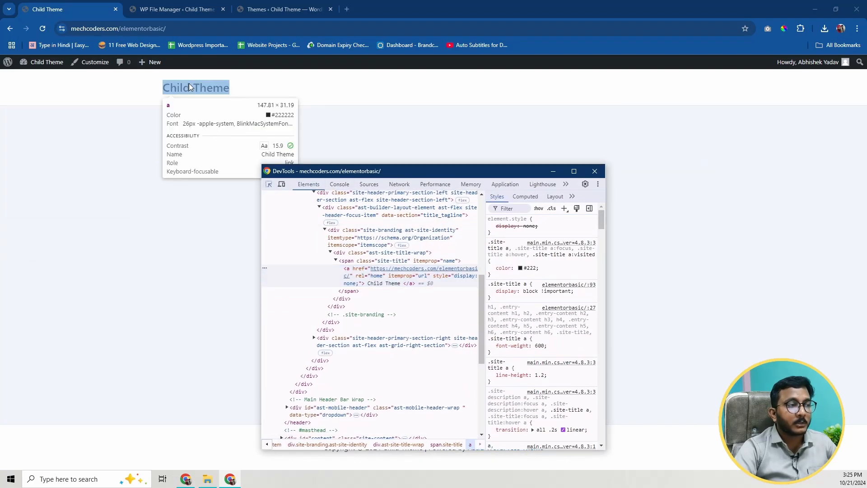
{"action": "left_click", "coordinate": [189, 87]}
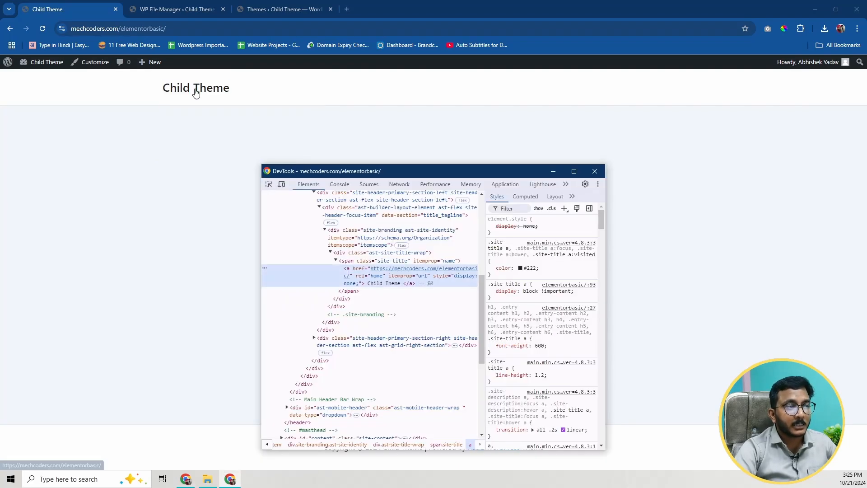
{"action": "left_click", "coordinate": [492, 243]}
{"action": "left_click", "coordinate": [509, 248]}
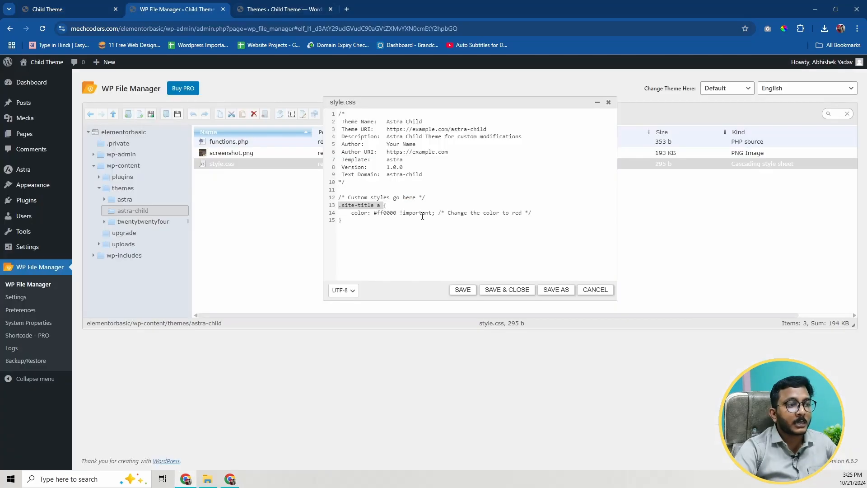
Step: Save and close style.css, and reload the site's front page to check the title colour
{"action": "left_click", "coordinate": [501, 290]}
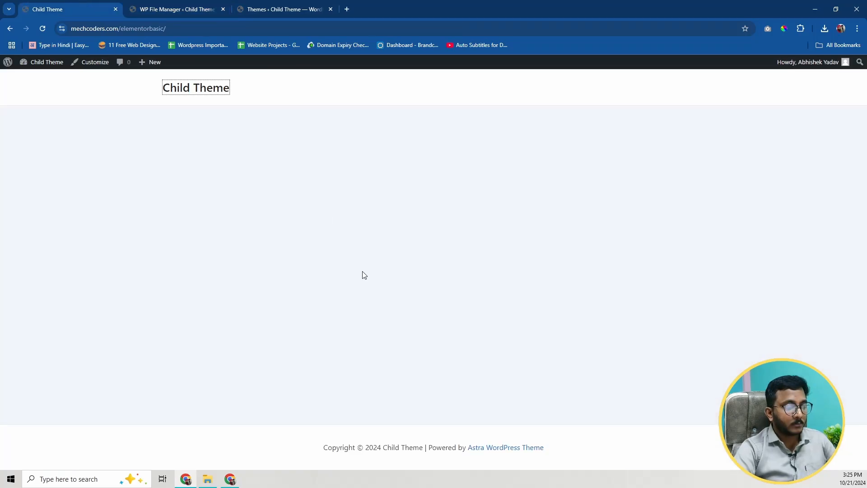
{"action": "left_click", "coordinate": [82, 7]}
{"action": "key", "text": "F5"}
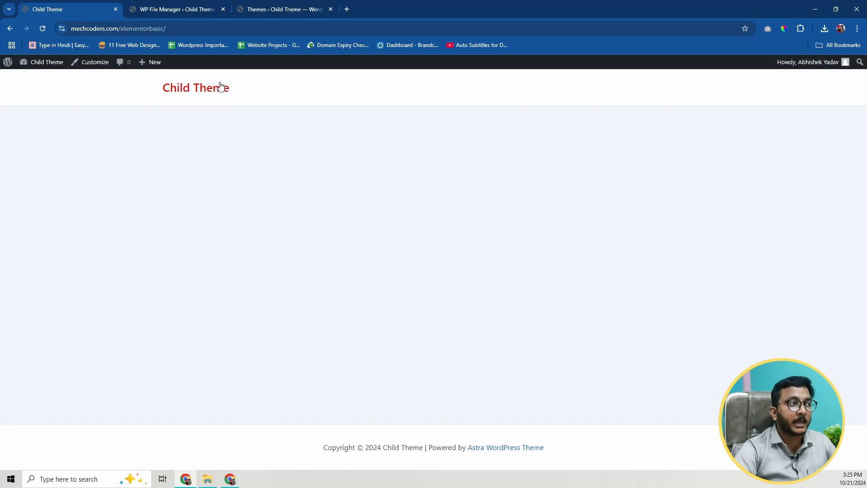
Step: Reopen style.css from the astra-child folder in the code editor and add blank lines after the .site-title a rule
{"action": "left_click", "coordinate": [165, 9]}
{"action": "right_click", "coordinate": [281, 167]}
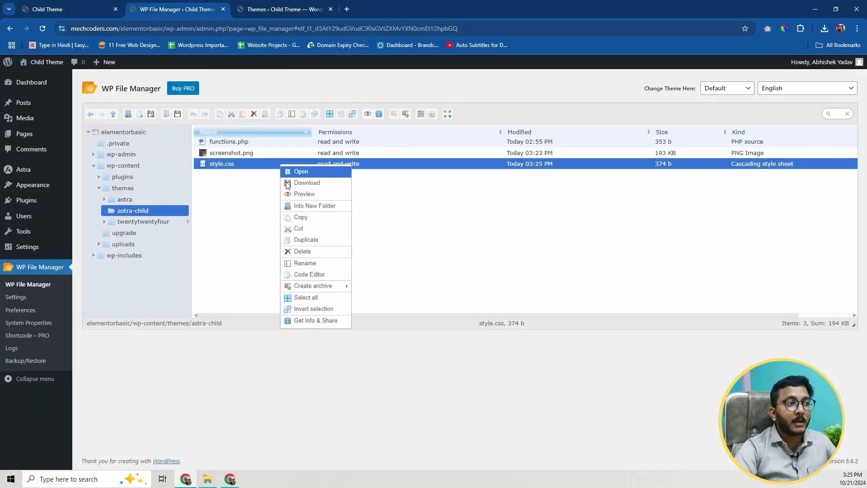
{"action": "left_click", "coordinate": [316, 274]}
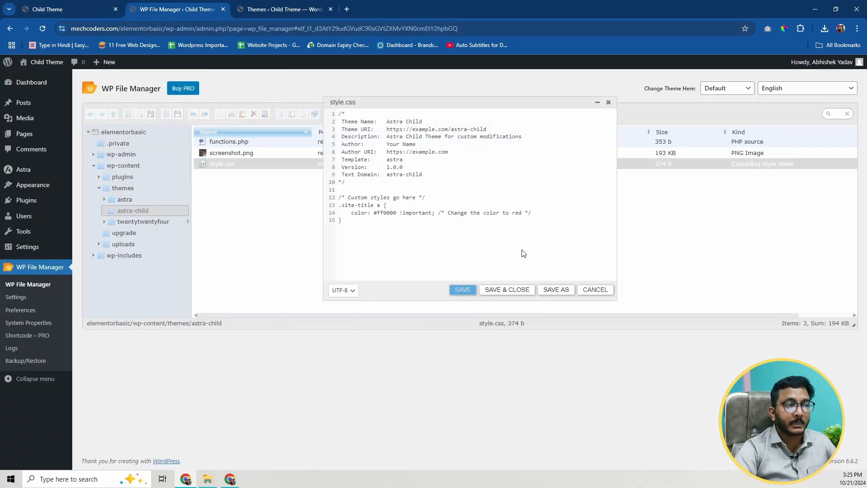
{"action": "left_click", "coordinate": [384, 250]}
{"action": "key", "text": "Return"}
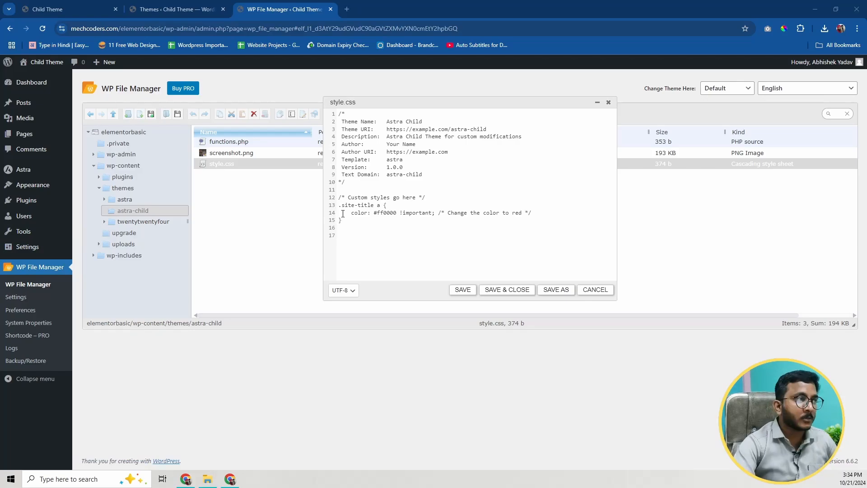
Step: Inspect the front page and examine the :root rule that defines the --ast-global-color variables
{"action": "left_click", "coordinate": [68, 9]}
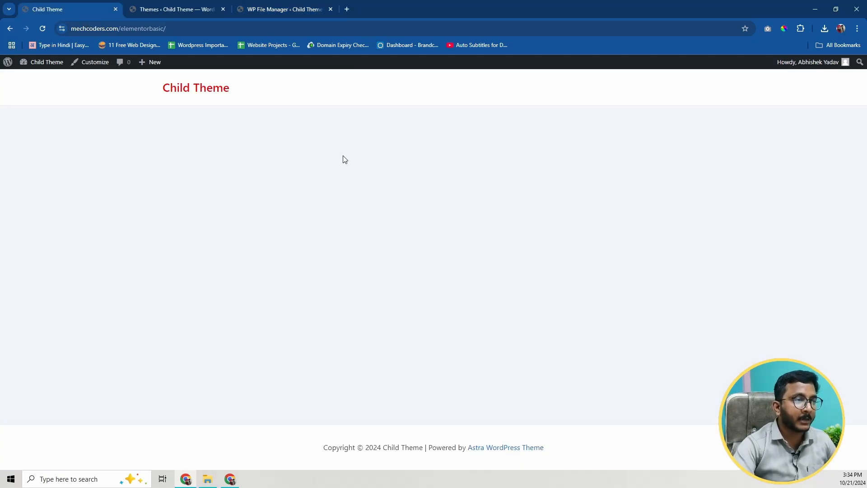
{"action": "right_click", "coordinate": [343, 156]}
{"action": "left_click", "coordinate": [391, 355]}
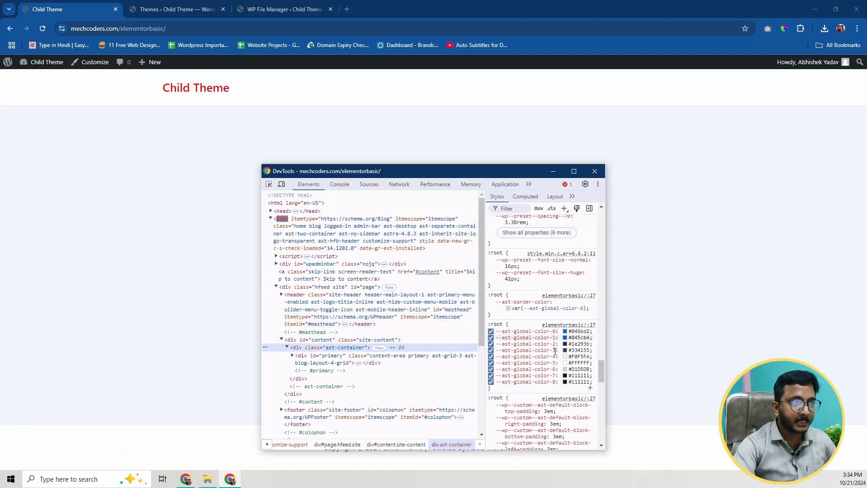
{"action": "scroll", "coordinate": [595, 324], "scroll_direction": "up", "scroll_amount": 3}
{"action": "left_click_drag", "start_coordinate": [600, 316], "coordinate": [595, 375]}
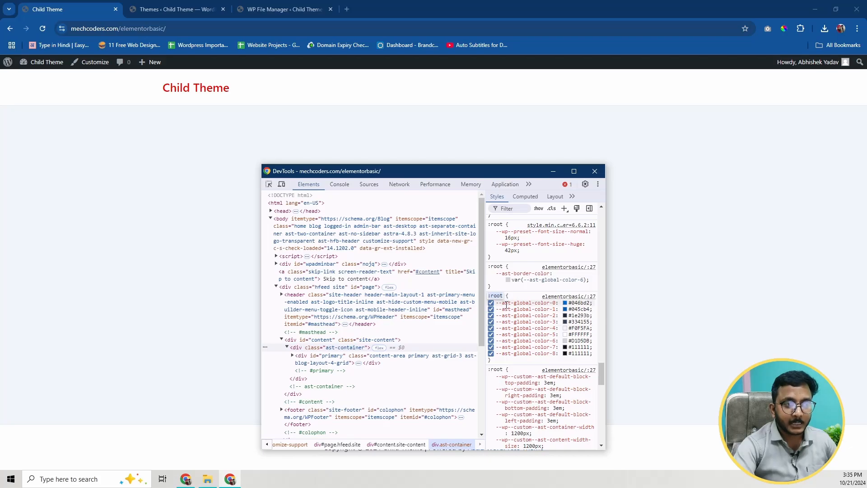
{"action": "left_click", "coordinate": [507, 305]}
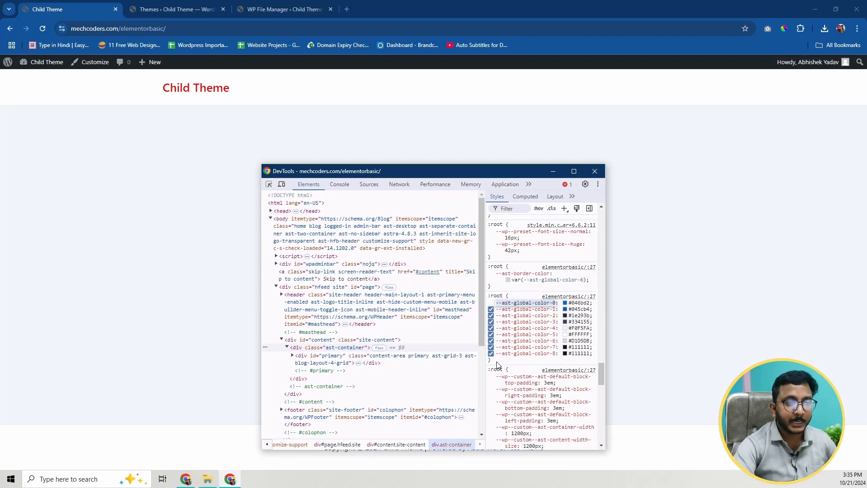
Step: Open the theme Customizer in a new browser tab, close the Themes tab, and view the style guide with the global colours
{"action": "left_click", "coordinate": [275, 9]}
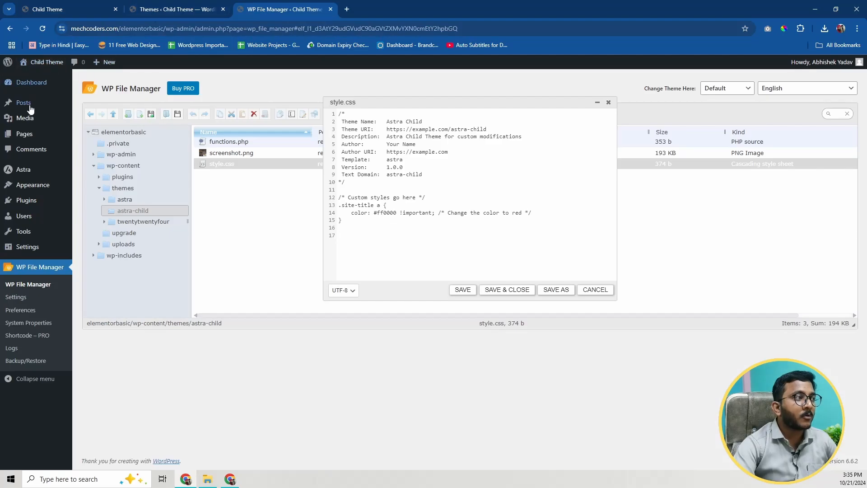
{"action": "mouse_move", "coordinate": [50, 186]}
{"action": "middle_click", "coordinate": [91, 198]}
{"action": "left_click", "coordinate": [380, 8]}
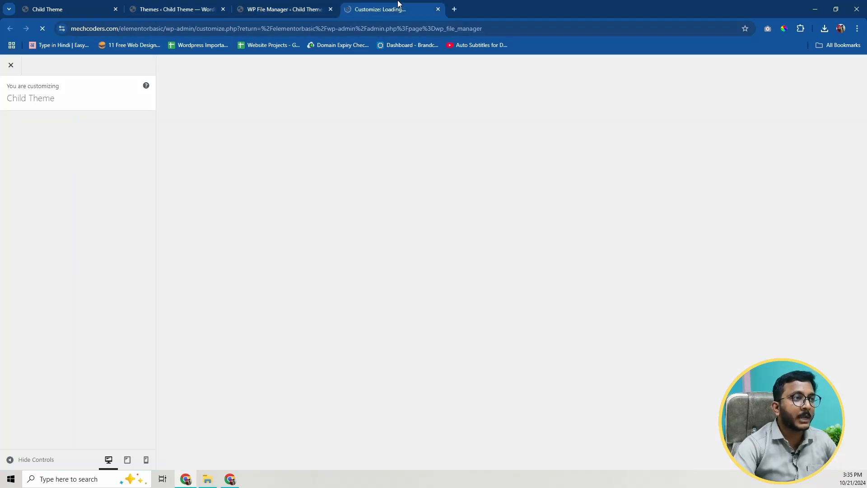
{"action": "left_click", "coordinate": [223, 9]}
{"action": "left_click", "coordinate": [32, 68]}
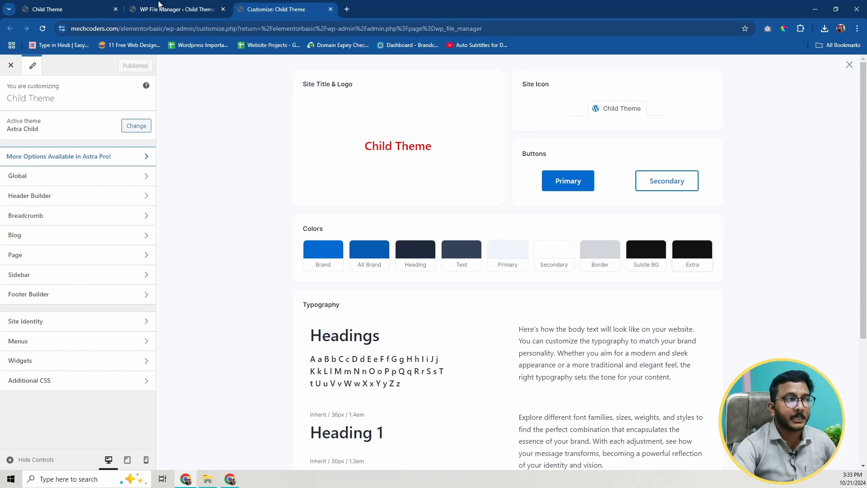
Step: Copy the :root block of --ast-global-color variables from the front page's inspected styles and paste it at the end of style.css
{"action": "left_click", "coordinate": [80, 10]}
{"action": "right_click", "coordinate": [357, 198]}
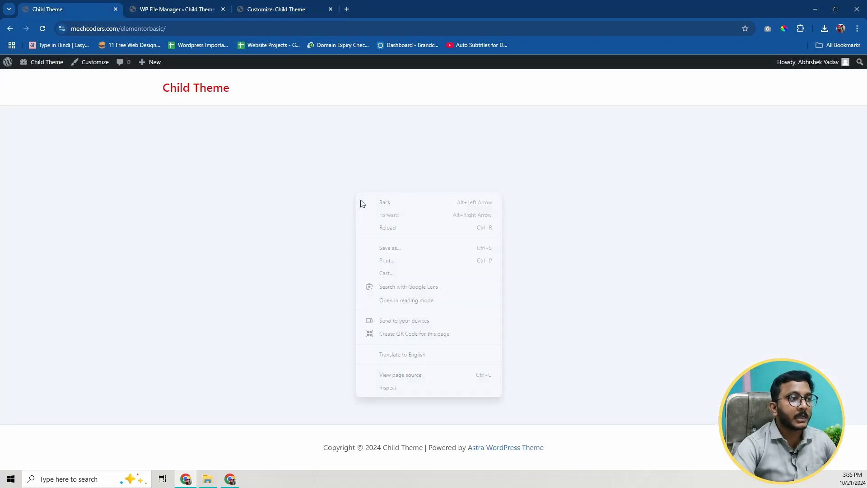
{"action": "left_click", "coordinate": [390, 388]}
{"action": "scroll", "coordinate": [524, 356], "scroll_direction": "down", "scroll_amount": 10}
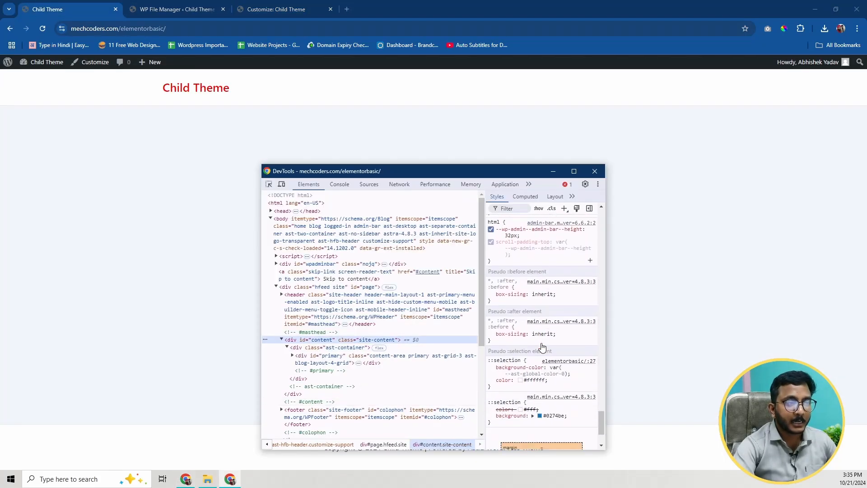
{"action": "left_click_drag", "start_coordinate": [488, 289], "coordinate": [505, 352]}
{"action": "key", "text": "ctrl+c"}
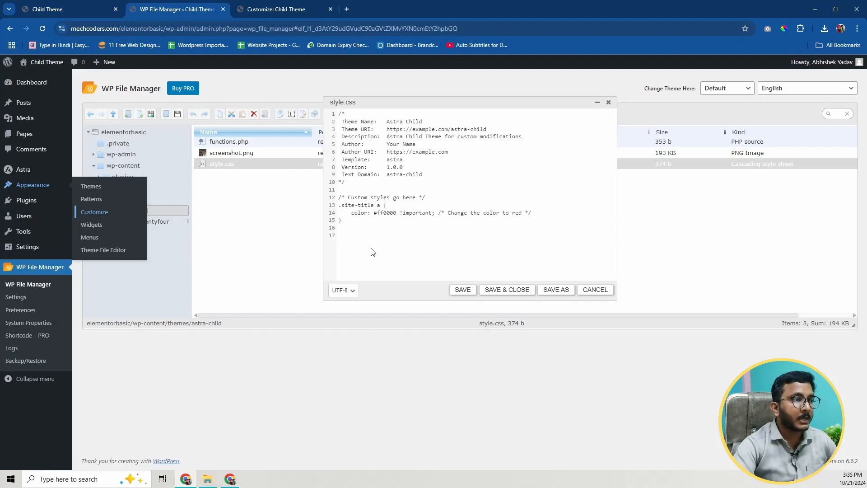
{"action": "left_click", "coordinate": [363, 227]}
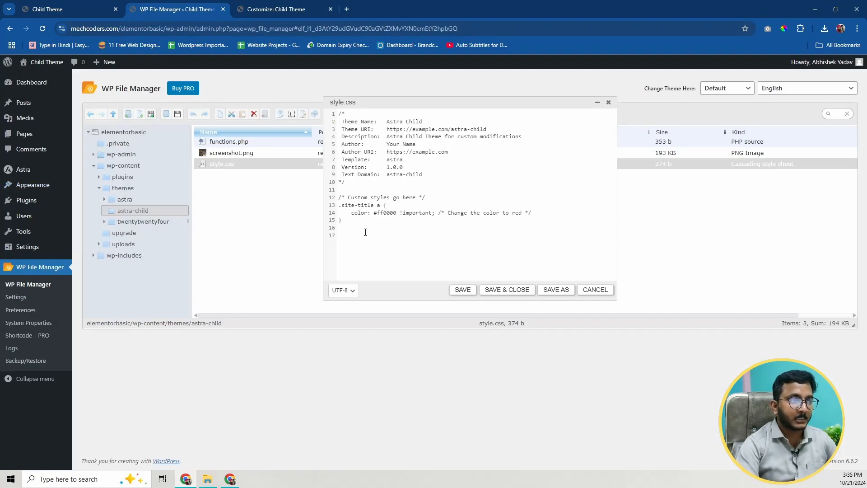
{"action": "key", "text": "ctrl+v"}
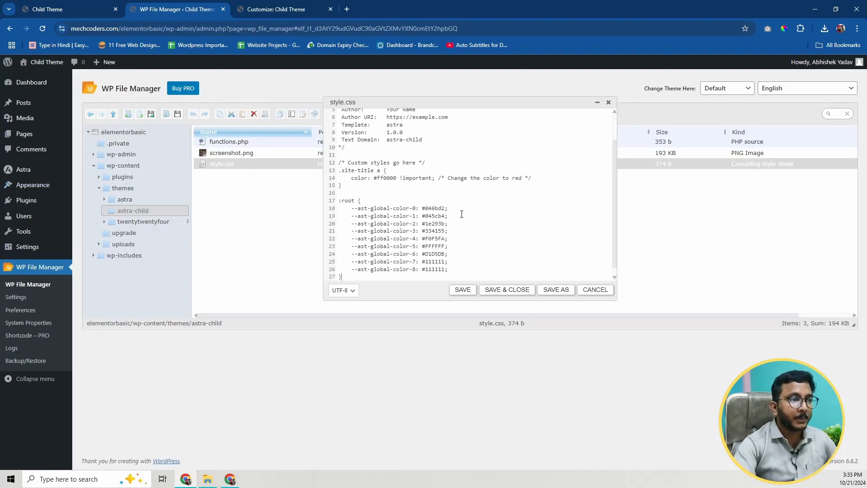
Step: Set --ast-global-color-0 to #ff0000 !important in the :root block and save style.css
{"action": "double_click", "coordinate": [374, 179]}
{"action": "key", "text": "ctrl+c"}
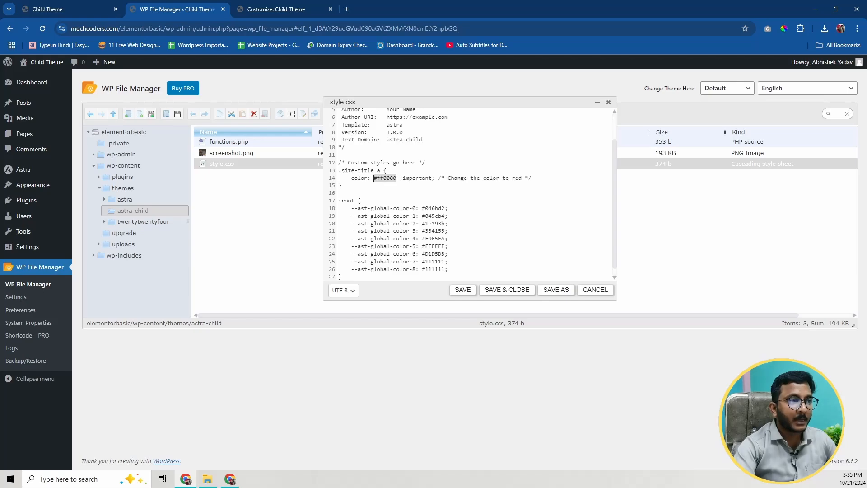
{"action": "left_click_drag", "start_coordinate": [444, 208], "coordinate": [422, 208]}
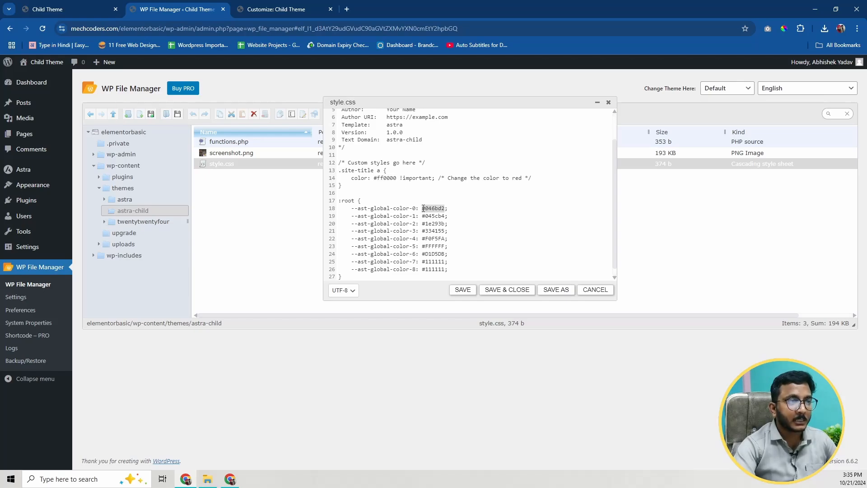
{"action": "key", "text": "ctrl+v"}
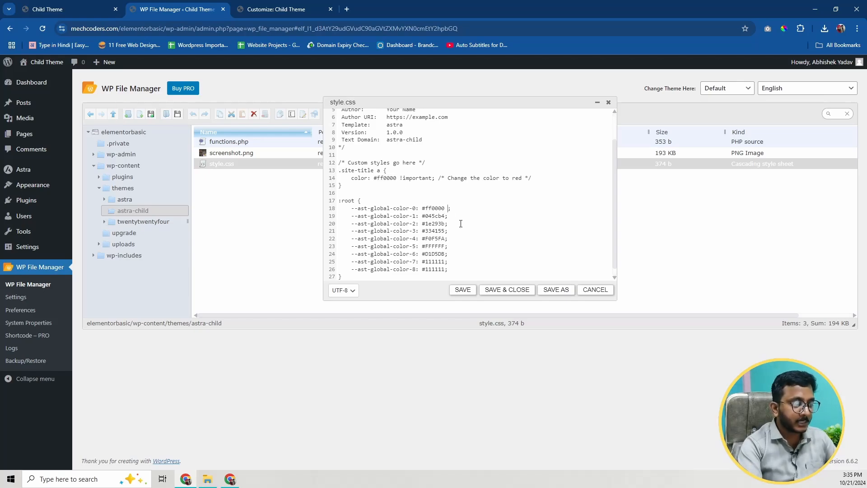
{"action": "type", "text": "!important"}
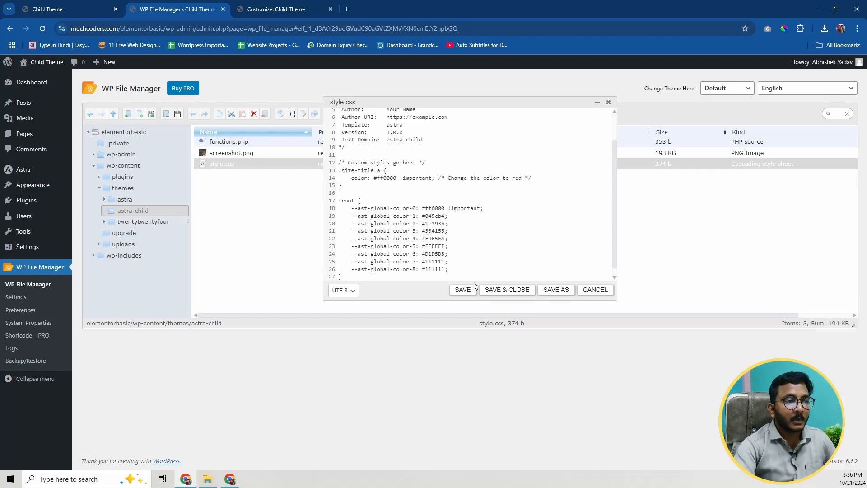
{"action": "left_click", "coordinate": [464, 291]}
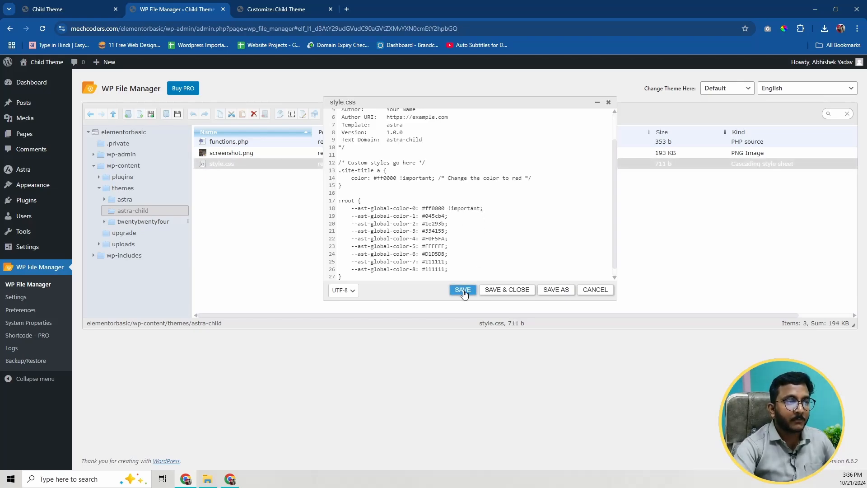
Step: Reload the theme Customizer and view the style guide to check the global colours
{"action": "left_click", "coordinate": [271, 10]}
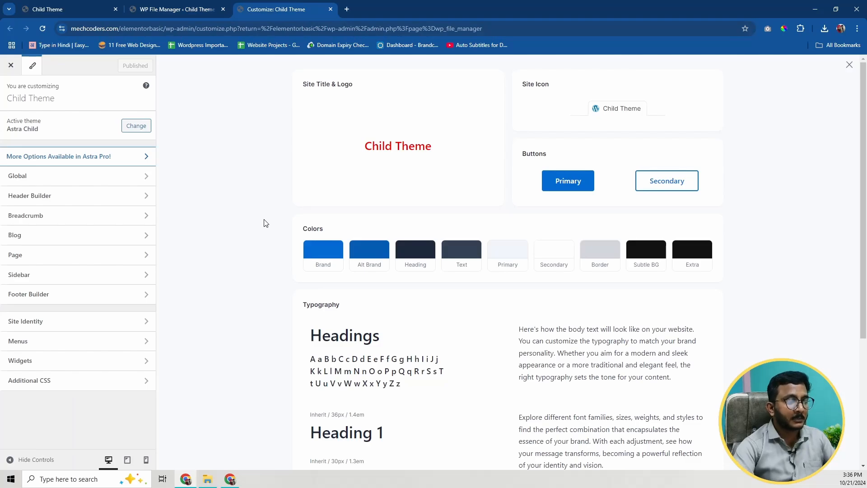
{"action": "key", "text": "F5"}
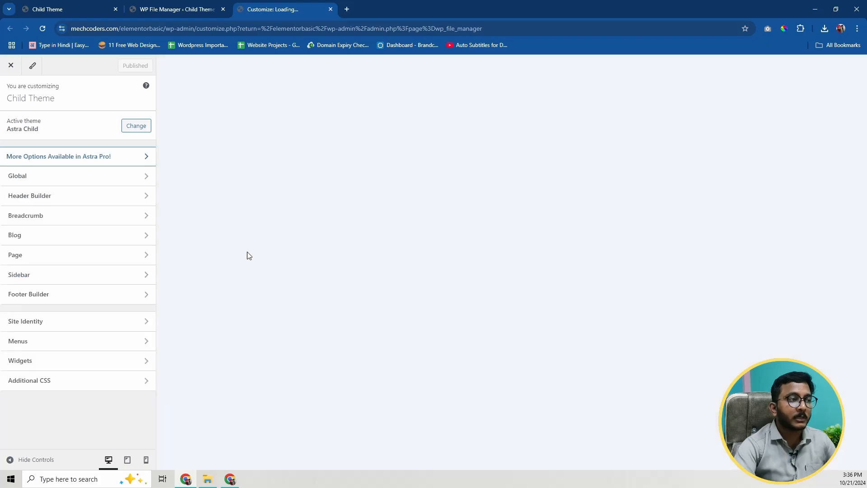
{"action": "left_click", "coordinate": [32, 66]}
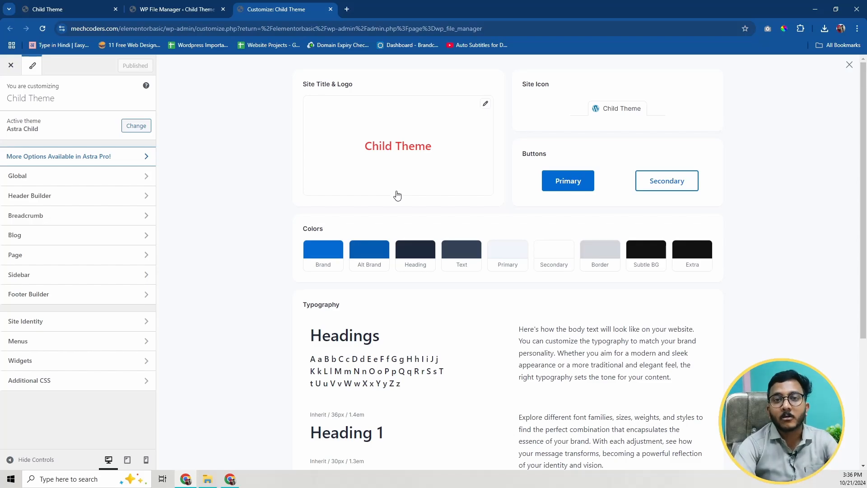
Step: Set the Version in the style.css header to 1.0.1, then save and close the file
{"action": "left_click", "coordinate": [167, 12]}
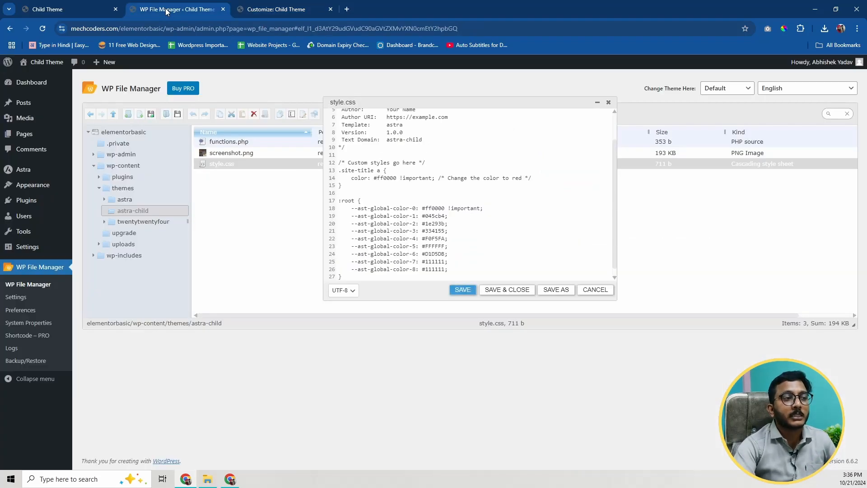
{"action": "left_click", "coordinate": [418, 139]}
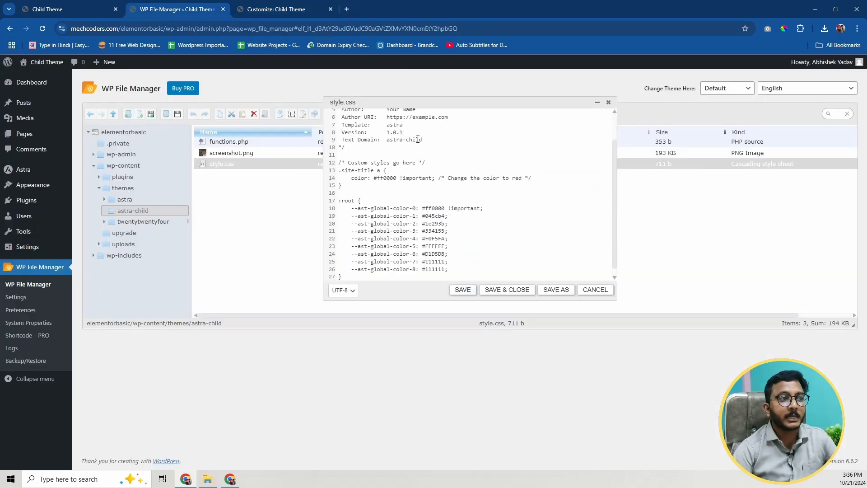
{"action": "left_click", "coordinate": [463, 291]}
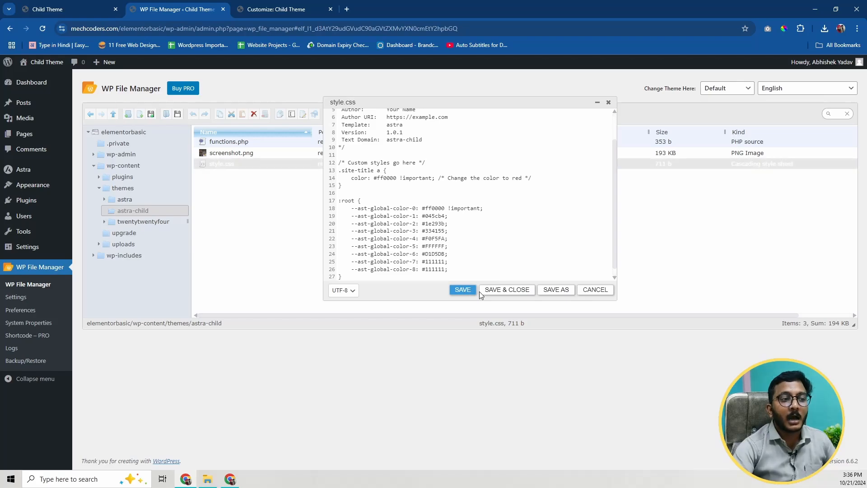
{"action": "left_click", "coordinate": [492, 293]}
Step: Reload the Customizer to recheck the global colours, and bring up the file actions for style.css in WP File Manager
{"action": "left_click", "coordinate": [278, 9]}
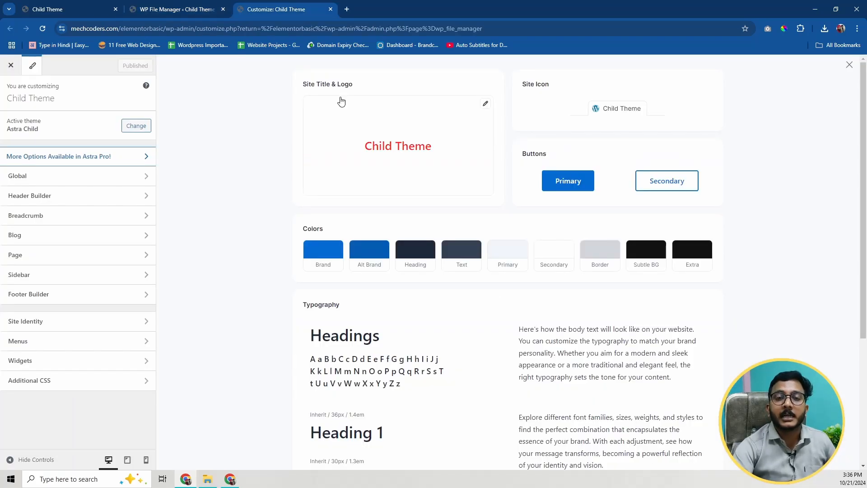
{"action": "left_click", "coordinate": [279, 28]}
{"action": "key", "text": "Return"}
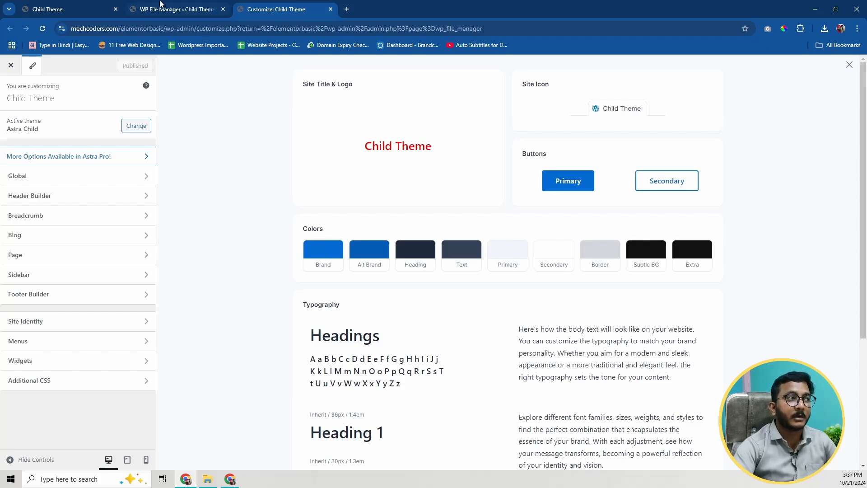
{"action": "left_click", "coordinate": [159, 8]}
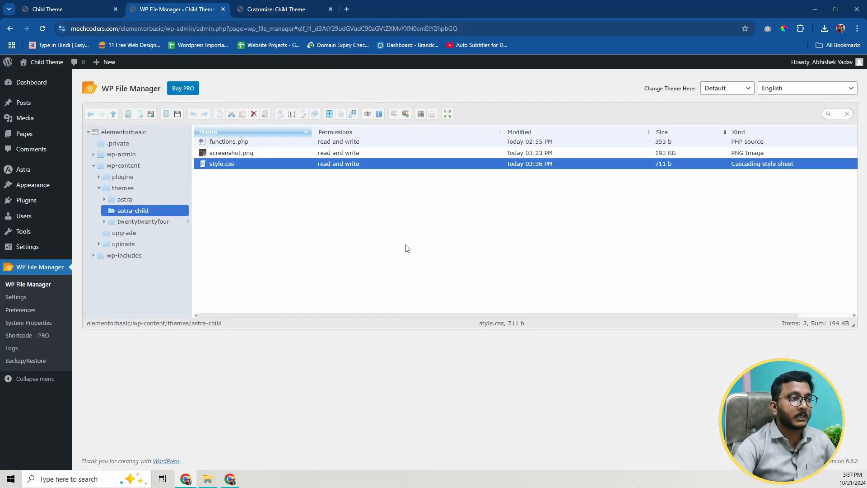
{"action": "right_click", "coordinate": [327, 163]}
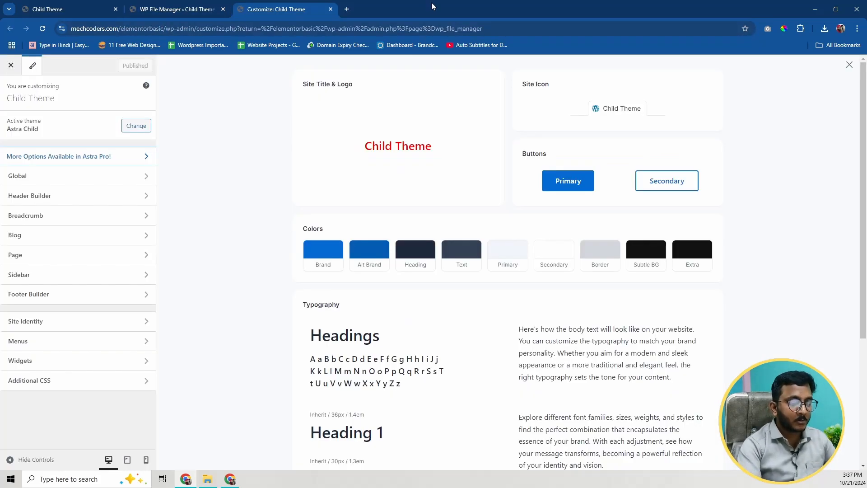
Step: Open the site's Customizer in a new incognito window, and reload the Customizer and its style guide in the regular window
{"action": "key", "text": "ctrl+shift+n"}
{"action": "type", "text": "https://mechcoders.com/elementorbasic"}
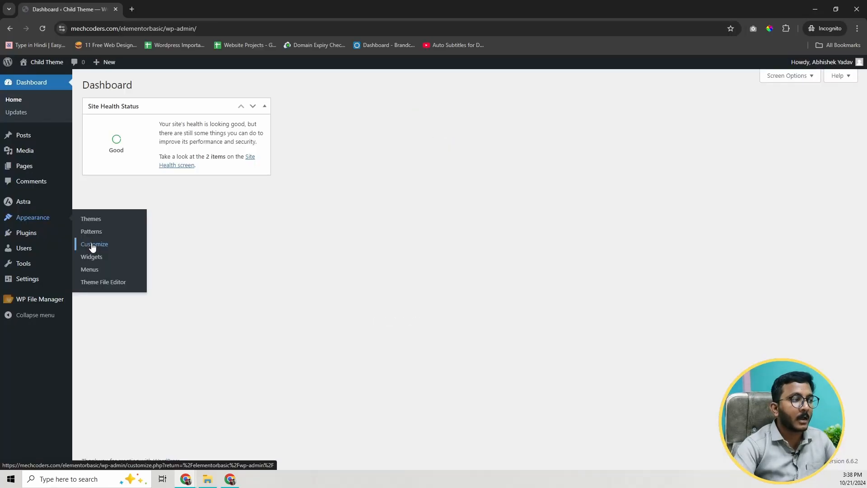
{"action": "left_click", "coordinate": [93, 248]}
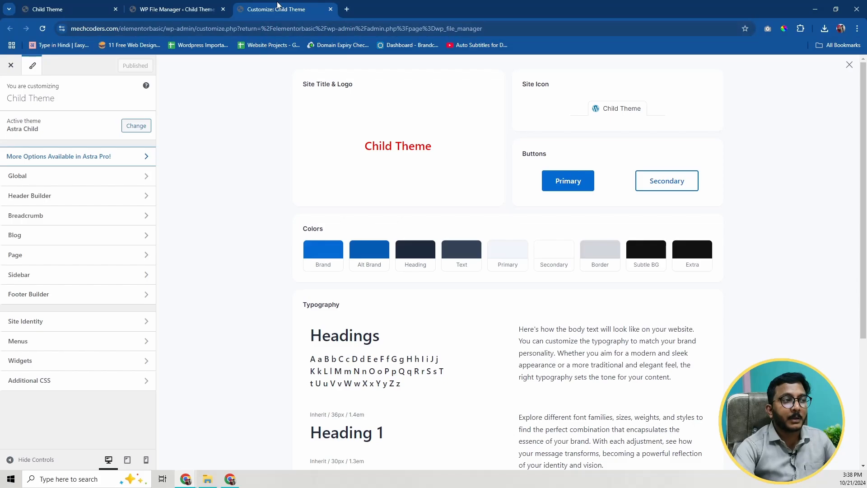
{"action": "key", "text": "F5"}
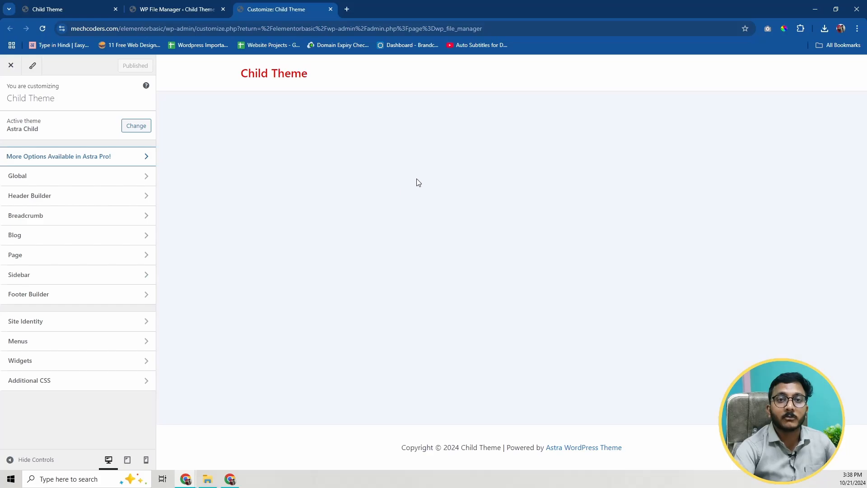
{"action": "left_click", "coordinate": [33, 66]}
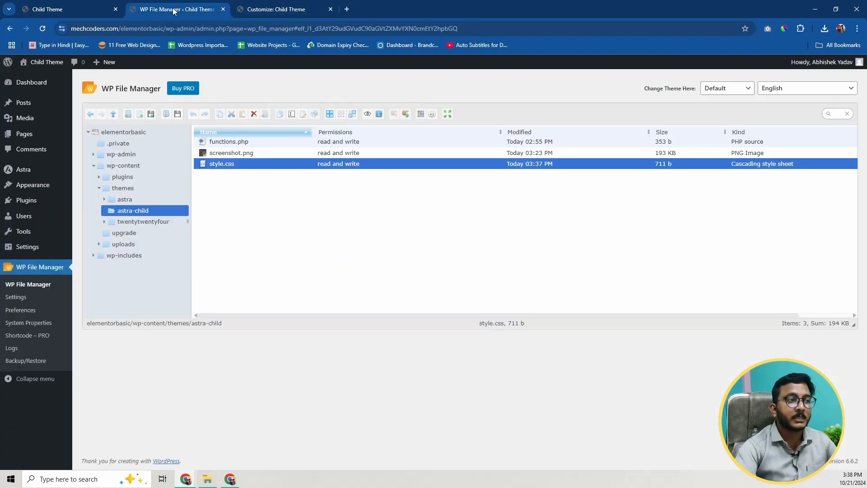
Step: Open the child theme's functions.php in the code editor and examine the existing enqueue code
{"action": "left_click", "coordinate": [174, 10]}
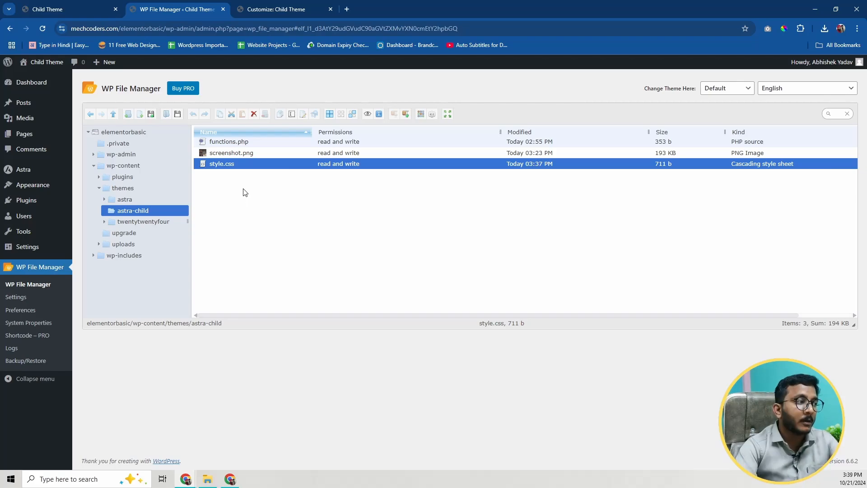
{"action": "left_click", "coordinate": [231, 142]}
{"action": "right_click", "coordinate": [232, 143]}
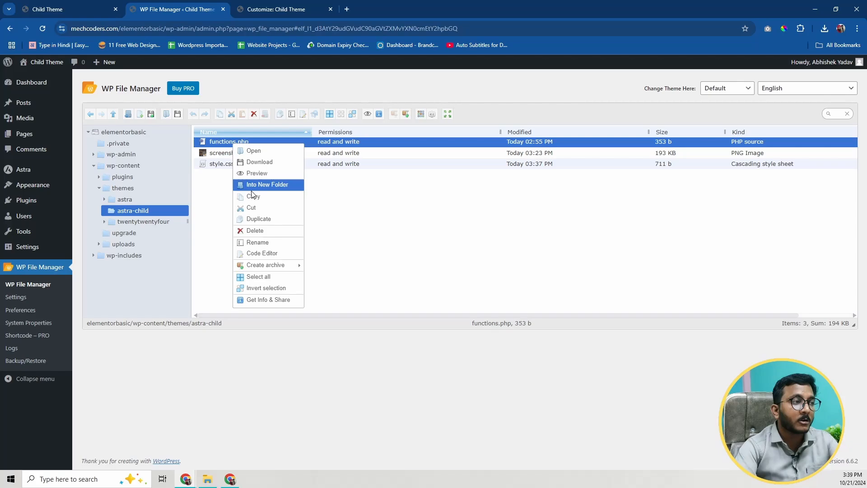
{"action": "left_click", "coordinate": [261, 253]}
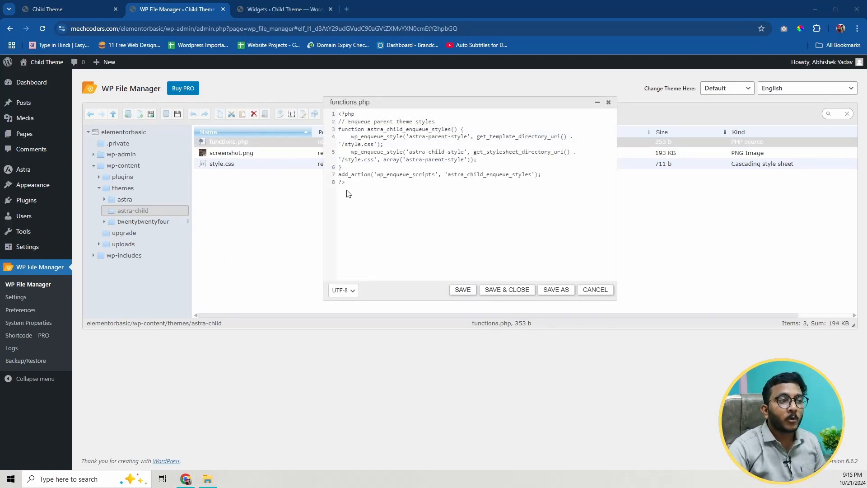
{"action": "key", "text": "ctrl+a"}
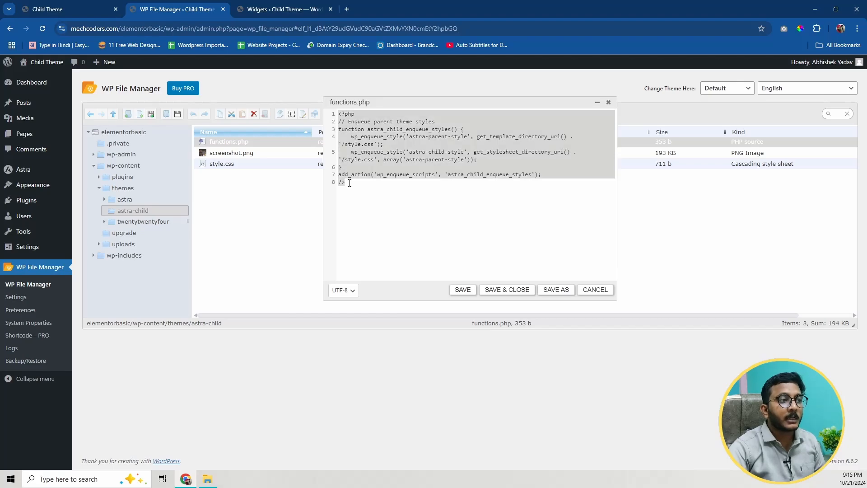
{"action": "left_click", "coordinate": [345, 185]}
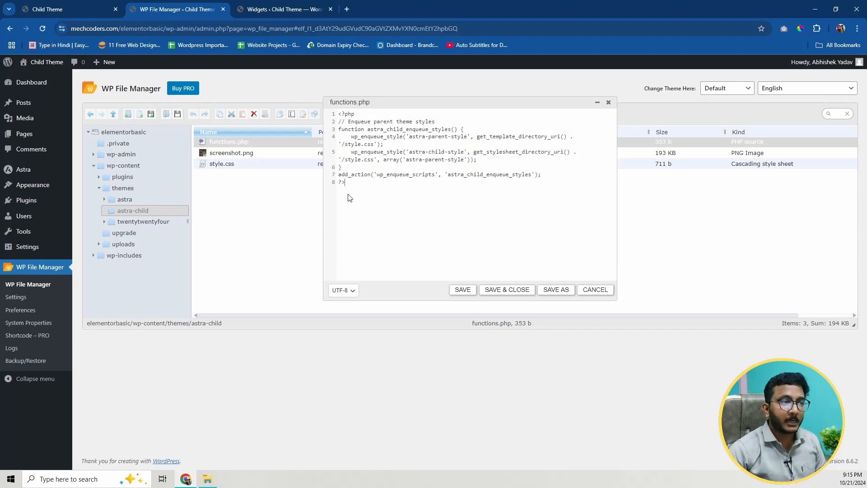
Step: Append a custom_sidebars function to functions.php registering the 'Custom Widget Area' sidebar with id custom_sidebar on widgets_init, and save and close it
{"action": "key", "text": "Return"}
{"action": "key", "text": "Return"}
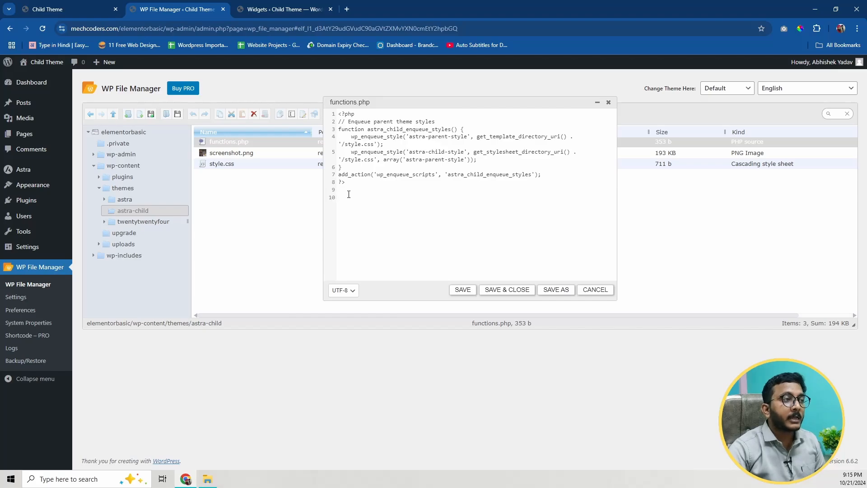
{"action": "left_click", "coordinate": [278, 10]}
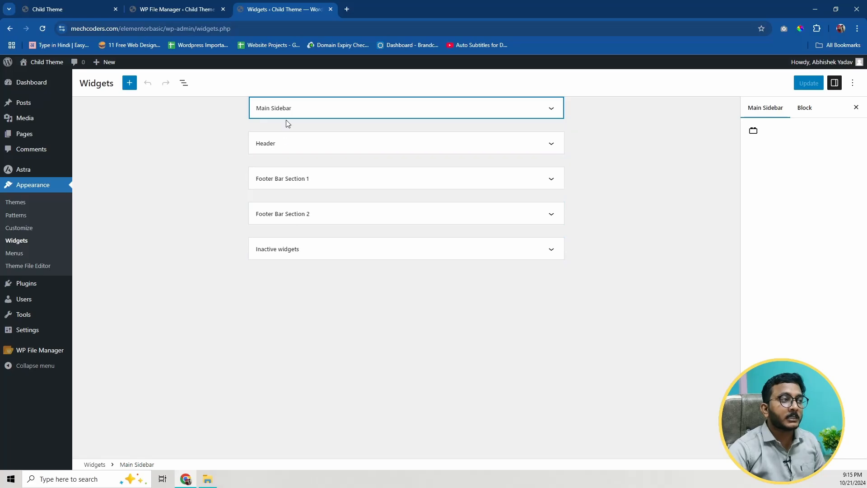
{"action": "left_click", "coordinate": [179, 10]}
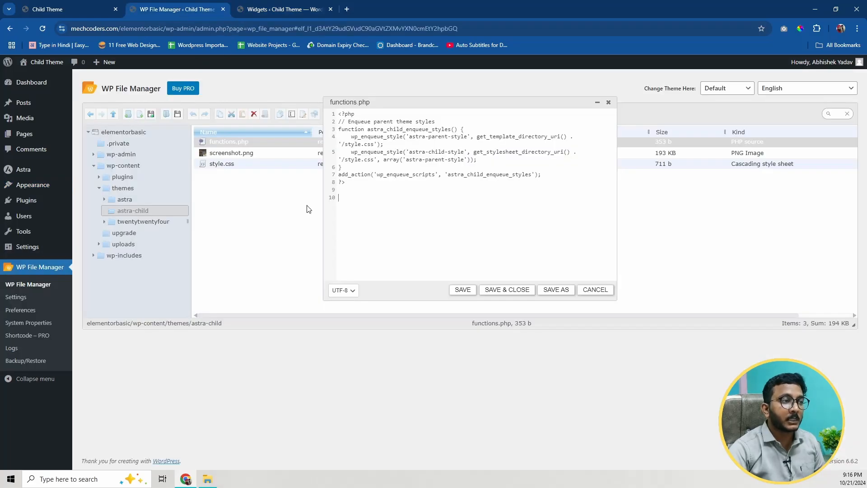
{"action": "scroll", "coordinate": [349, 201], "scroll_direction": "down", "scroll_amount": 1}
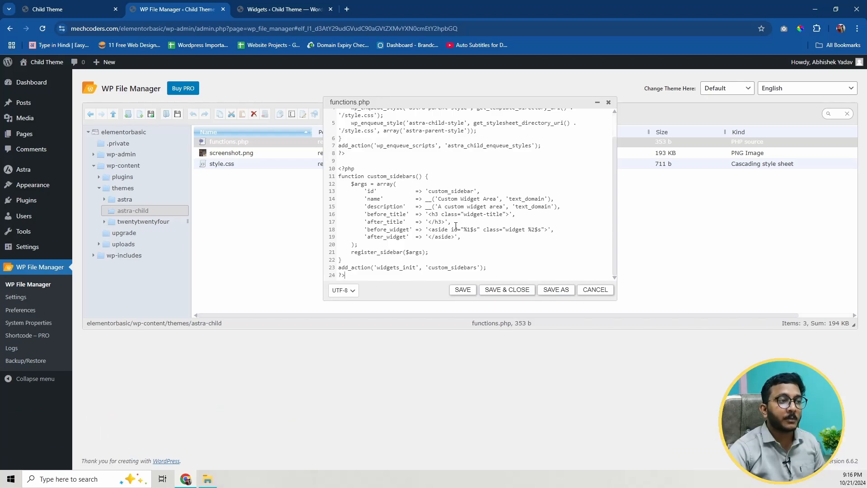
{"action": "left_click", "coordinate": [506, 289]}
Step: Reload the Widgets page to check for the custom widget area, and reopen functions.php to compare the registered name
{"action": "key", "text": "ctrl+Tab"}
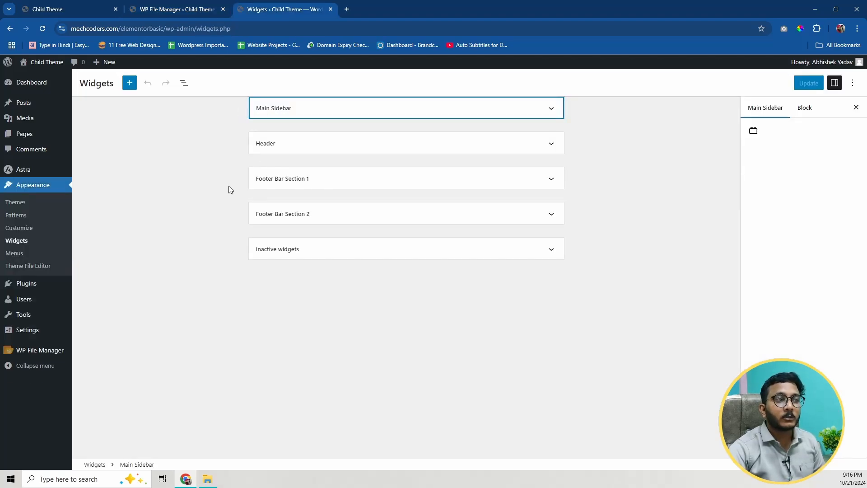
{"action": "key", "text": "F5"}
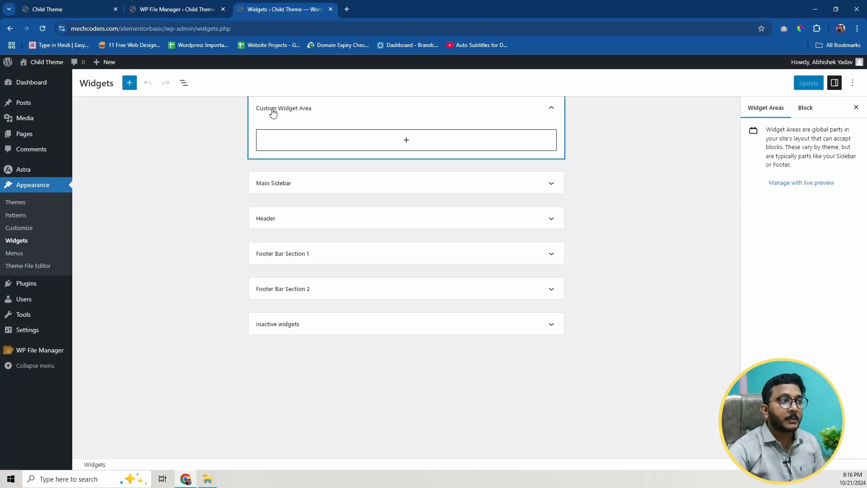
{"action": "left_click", "coordinate": [199, 5]}
{"action": "right_click", "coordinate": [293, 141]}
{"action": "left_click", "coordinate": [319, 230]}
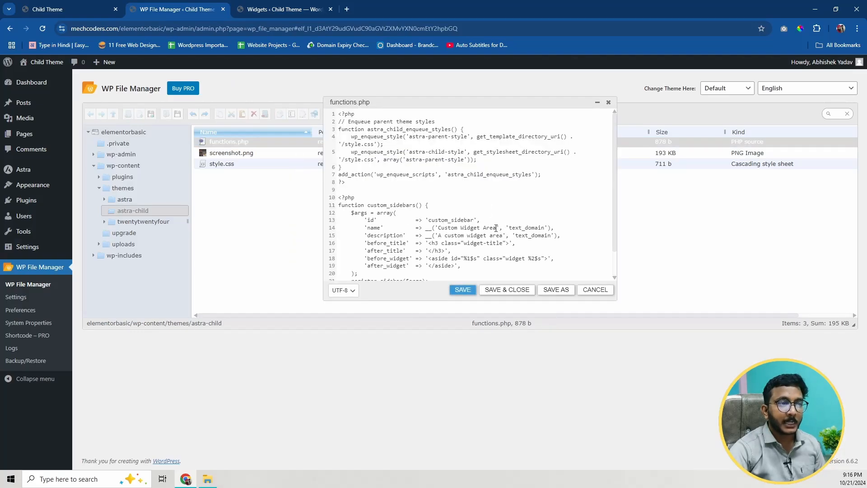
Step: Expand Custom Widget Area on the Widgets page and open its block picker
{"action": "left_click", "coordinate": [285, 9]}
{"action": "left_click", "coordinate": [366, 112]}
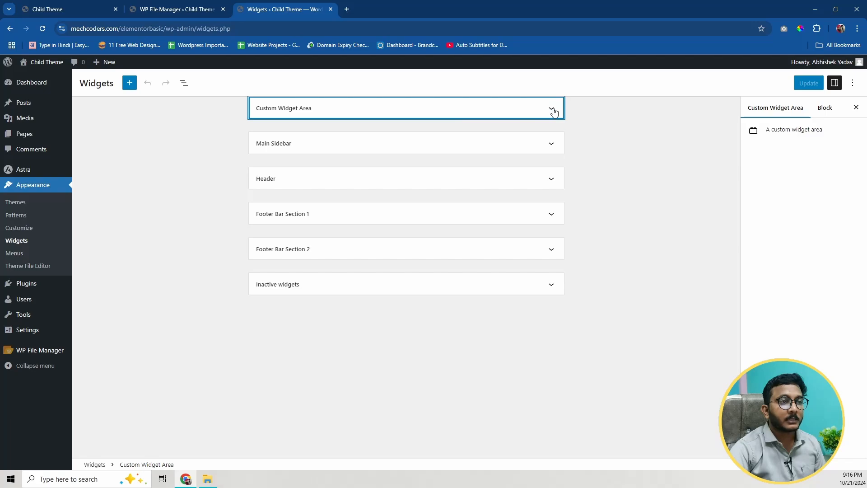
{"action": "left_click", "coordinate": [399, 110]}
{"action": "left_click", "coordinate": [379, 141]}
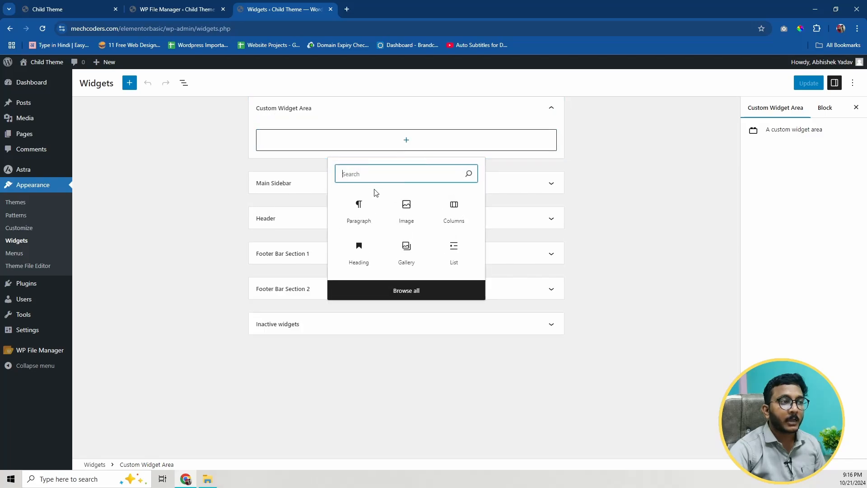